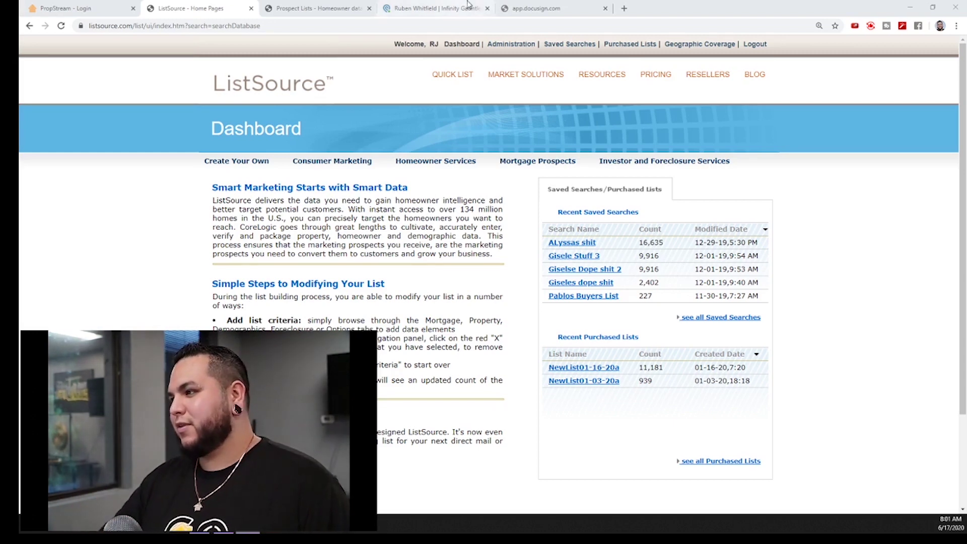
Start a Create Your Own list and set its geography criterion to City within Texas
{"action": "left_click", "coordinate": [234, 162]}
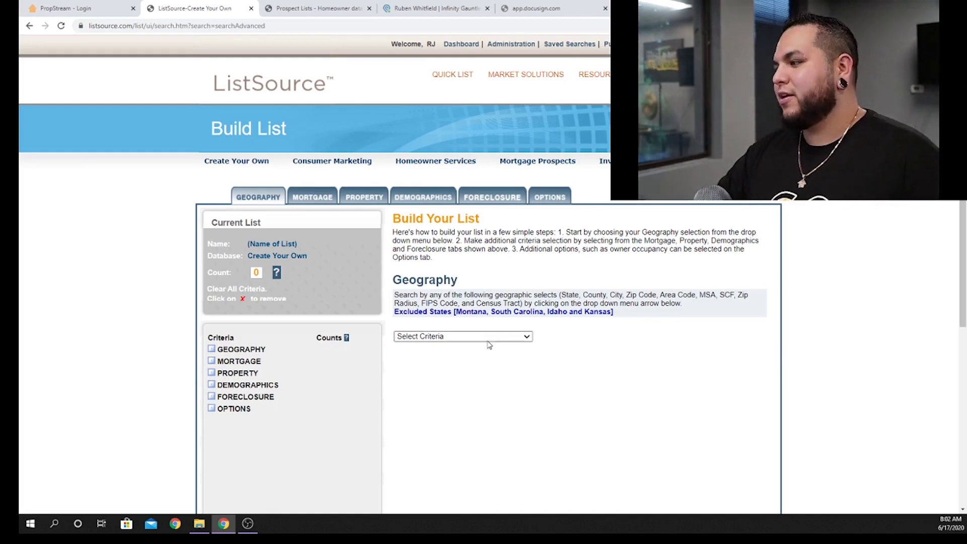
{"action": "left_click", "coordinate": [488, 338]}
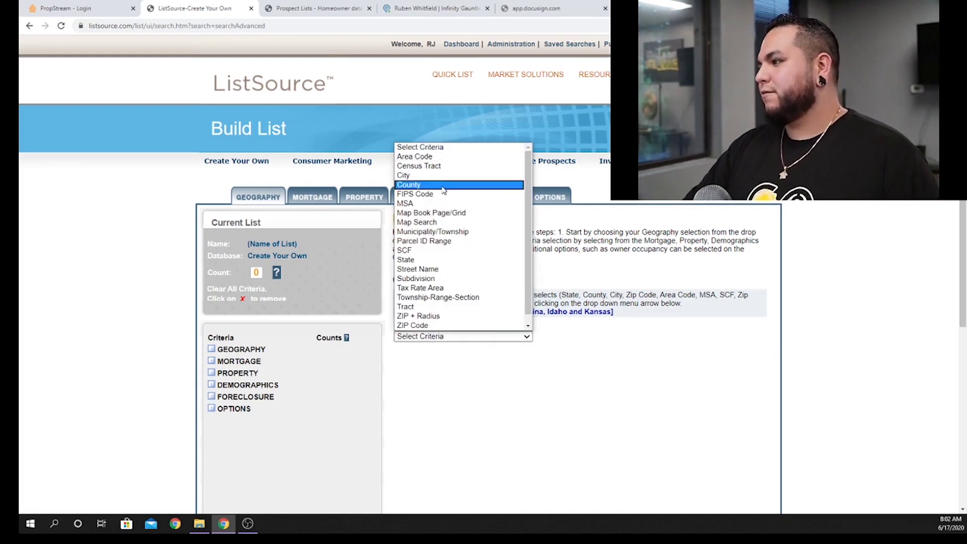
{"action": "left_click", "coordinate": [427, 175]}
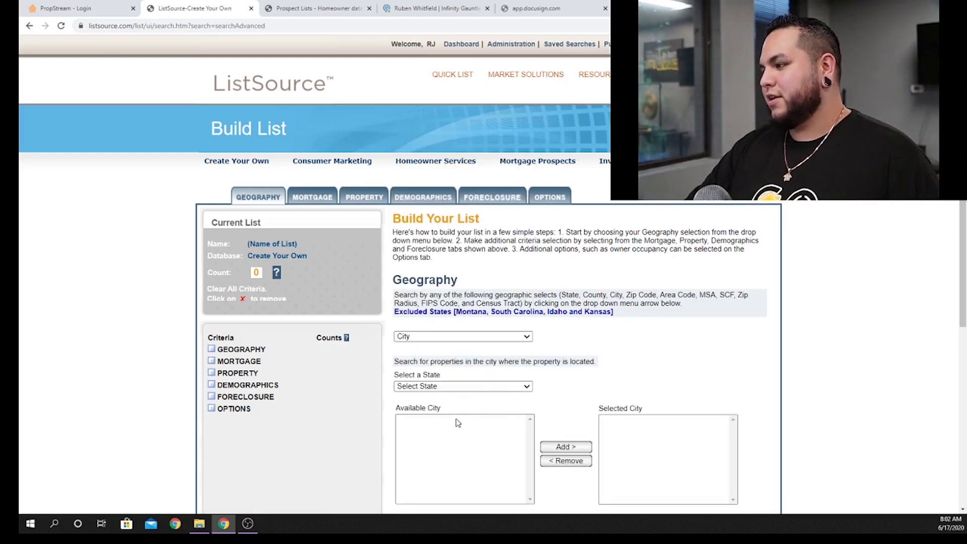
{"action": "scroll", "coordinate": [506, 353], "scroll_direction": "down", "scroll_amount": 2}
{"action": "left_click", "coordinate": [483, 287]}
{"action": "scroll", "coordinate": [454, 422], "scroll_direction": "down", "scroll_amount": 5}
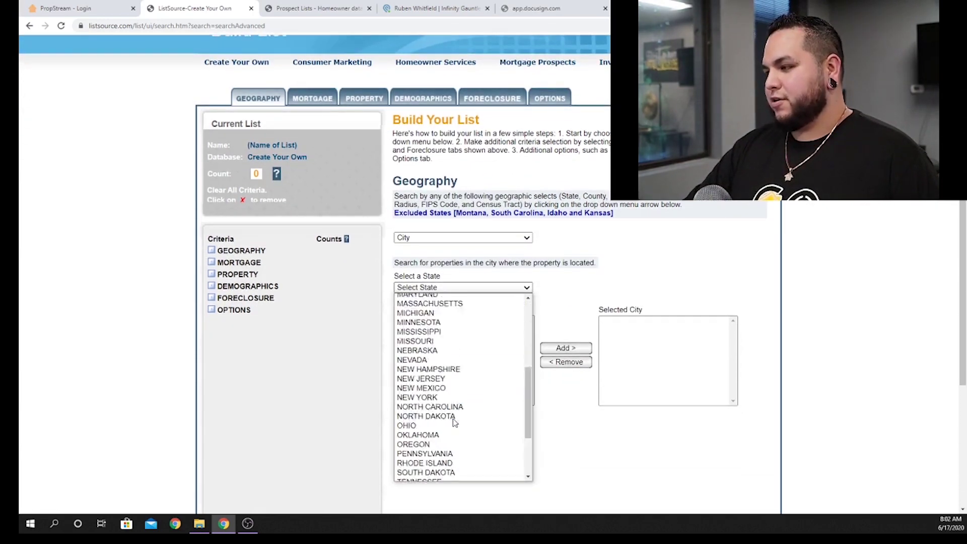
{"action": "scroll", "coordinate": [454, 422], "scroll_direction": "down", "scroll_amount": 3}
{"action": "left_click", "coordinate": [433, 401]}
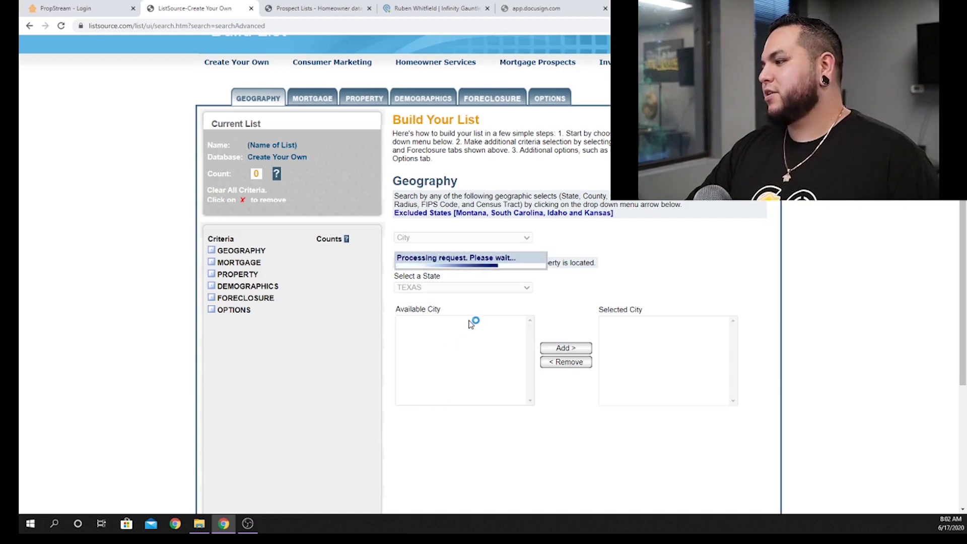
Add SAN ANTONIO,TX to the selected cities of the list
{"action": "scroll", "coordinate": [498, 347], "scroll_direction": "down", "scroll_amount": 10}
{"action": "left_click_drag", "start_coordinate": [530, 333], "coordinate": [534, 384]}
{"action": "scroll", "coordinate": [448, 370], "scroll_direction": "up", "scroll_amount": 4}
{"action": "scroll", "coordinate": [441, 361], "scroll_direction": "down", "scroll_amount": 2}
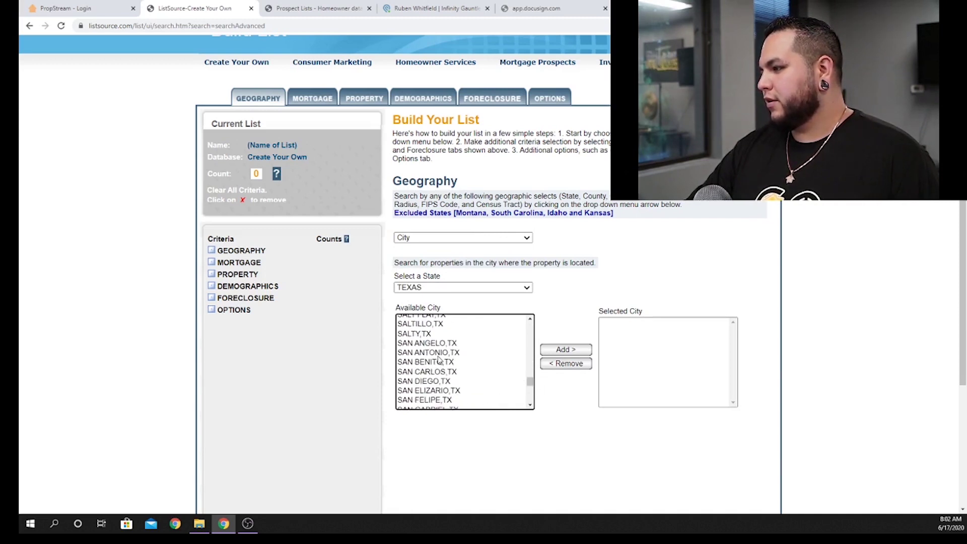
{"action": "left_click", "coordinate": [437, 354]}
{"action": "left_click", "coordinate": [563, 350]}
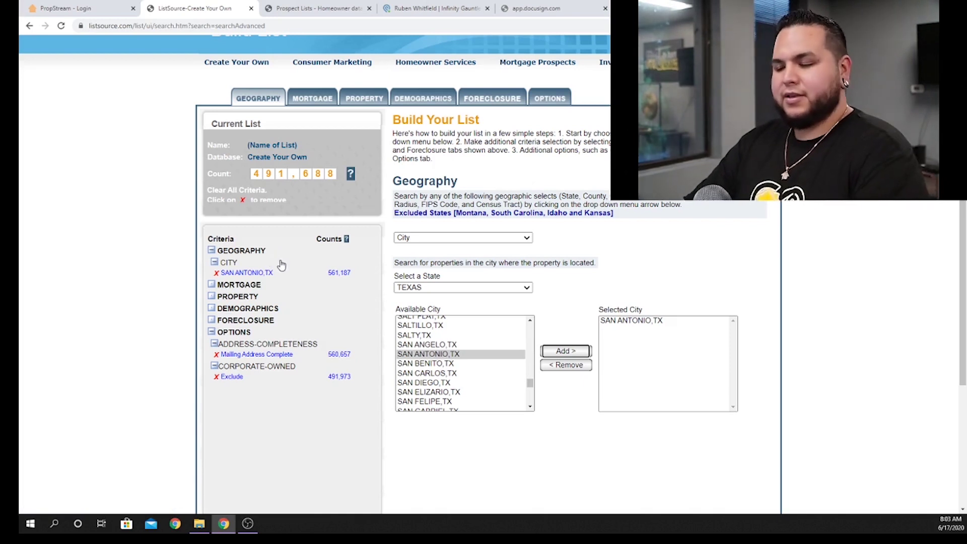
Add a Property Type criterion that limits the list to Residential: SFR
{"action": "left_click", "coordinate": [497, 238]}
{"action": "left_click", "coordinate": [355, 100]}
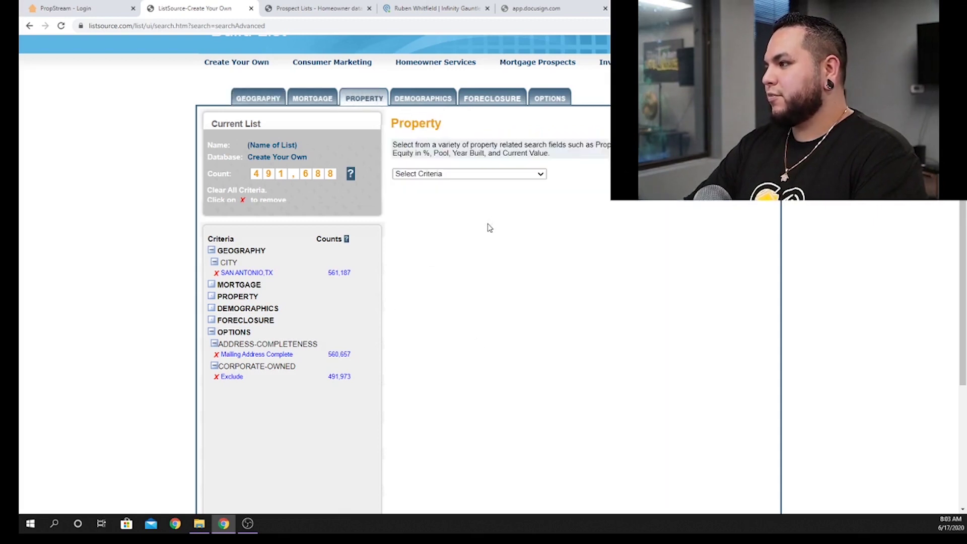
{"action": "left_click", "coordinate": [486, 174]}
{"action": "scroll", "coordinate": [478, 282], "scroll_direction": "down", "scroll_amount": 5}
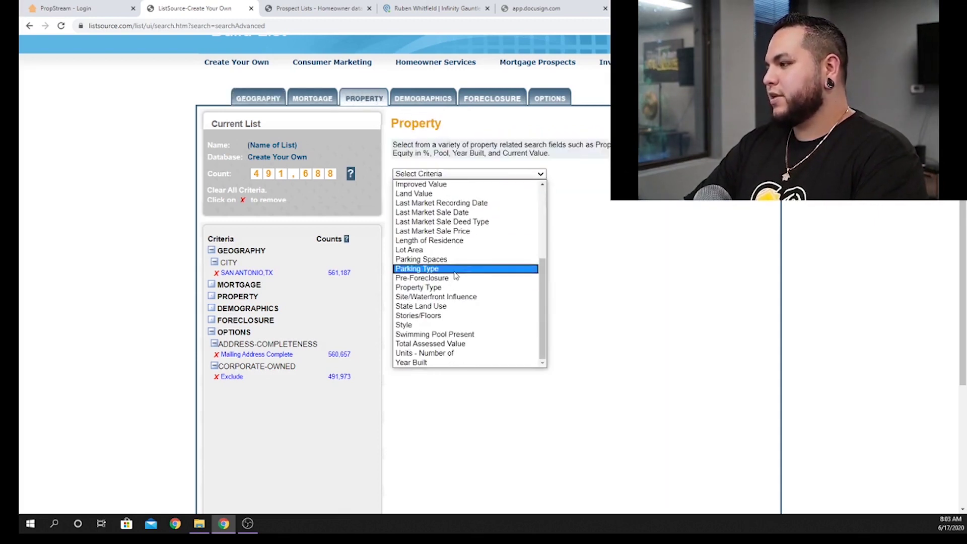
{"action": "left_click", "coordinate": [452, 287]}
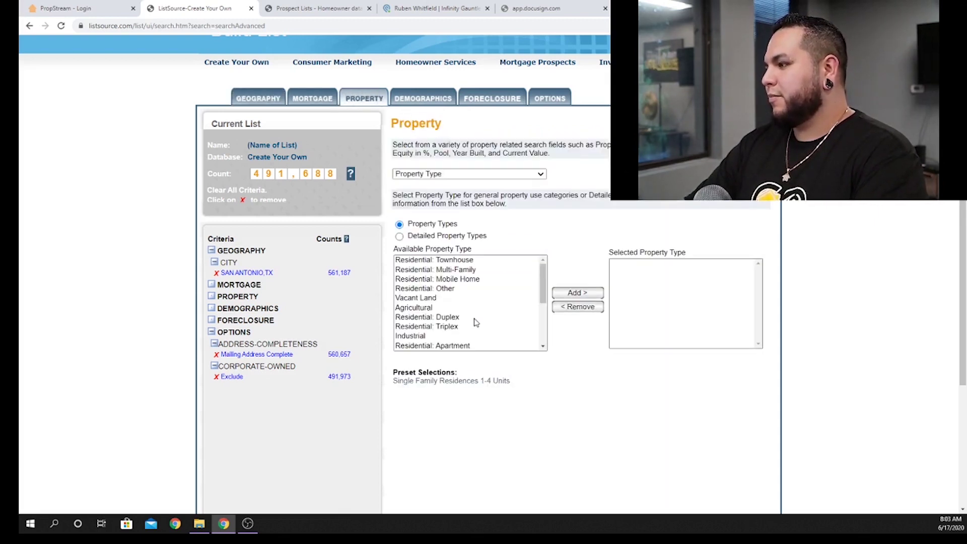
{"action": "scroll", "coordinate": [450, 313], "scroll_direction": "down", "scroll_amount": 5}
{"action": "left_click", "coordinate": [442, 308]}
{"action": "left_click", "coordinate": [578, 293]}
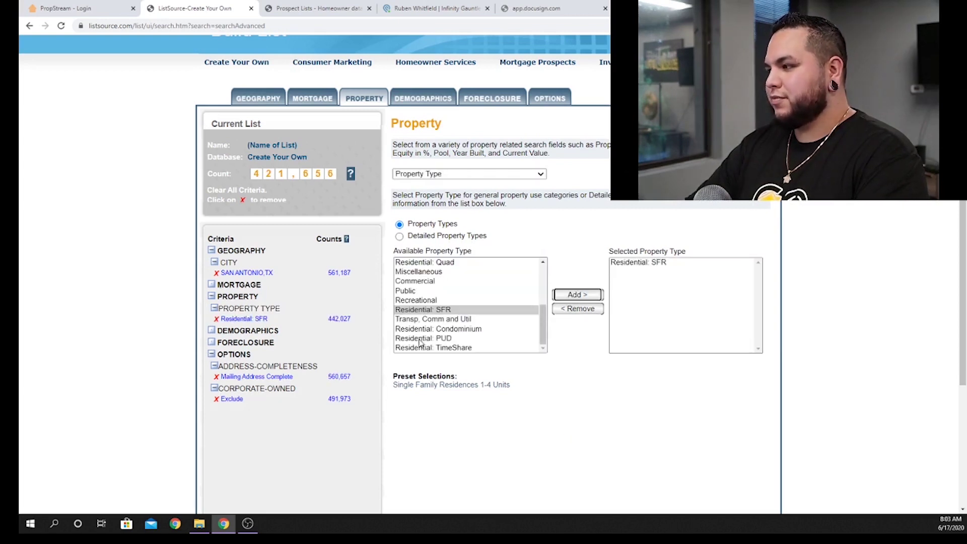
{"action": "scroll", "coordinate": [436, 288], "scroll_direction": "up", "scroll_amount": 4}
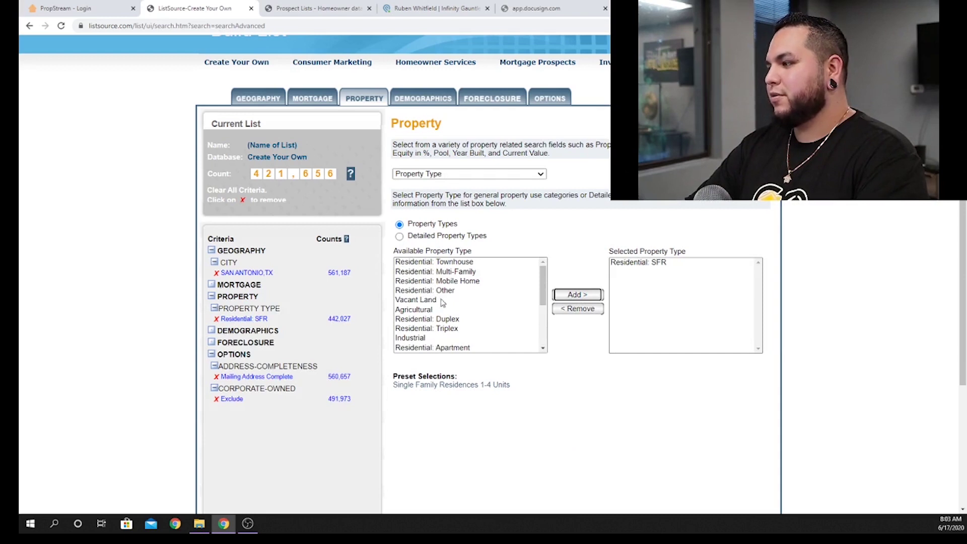
{"action": "left_click", "coordinate": [551, 412]}
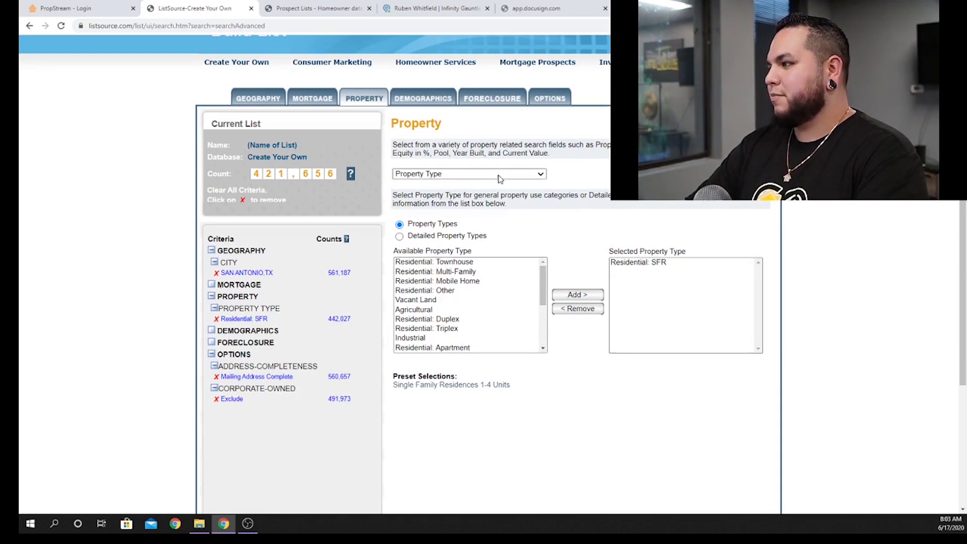
Add an Equity(%) criterion with a range from 99 to 100 %
{"action": "left_click", "coordinate": [479, 174]}
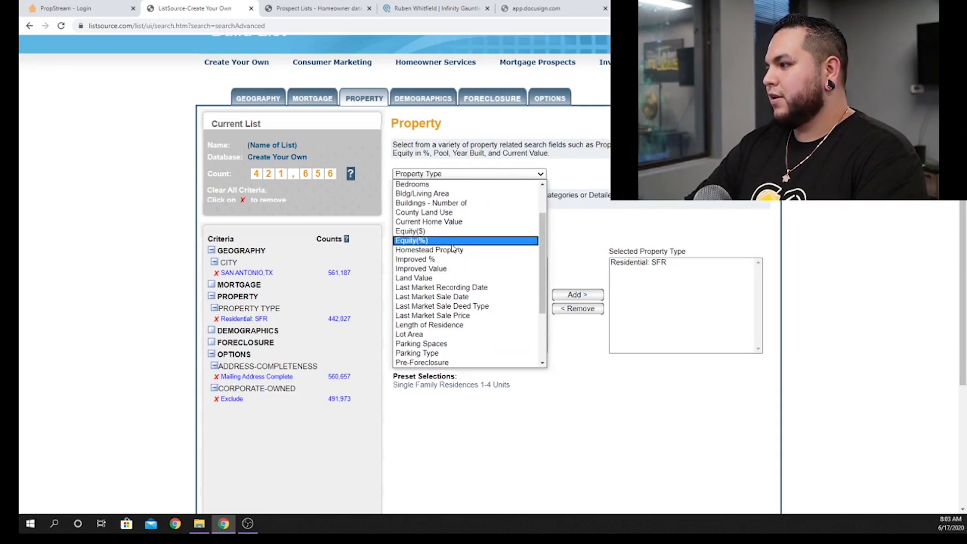
{"action": "left_click", "coordinate": [454, 241]}
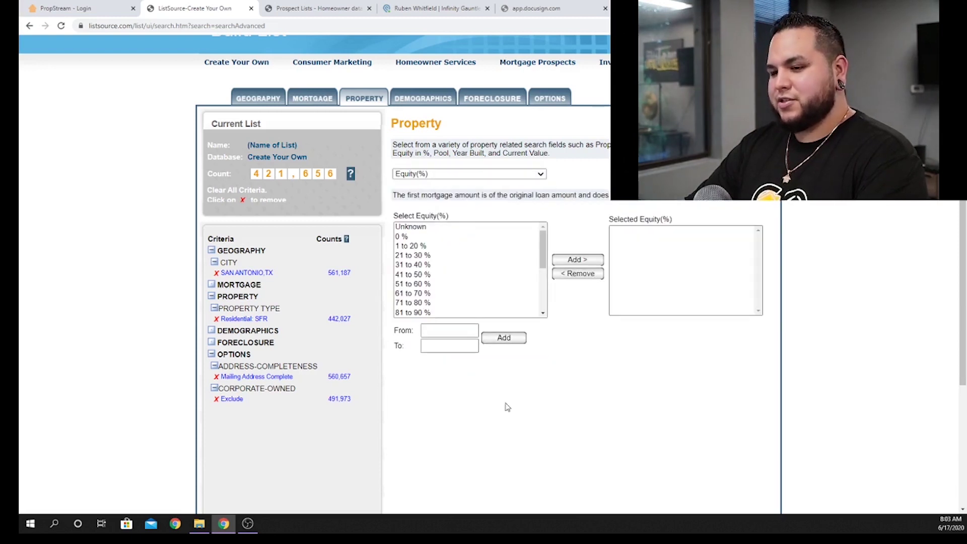
{"action": "left_click", "coordinate": [461, 332]}
{"action": "left_click", "coordinate": [438, 351]}
{"action": "left_click", "coordinate": [450, 347]}
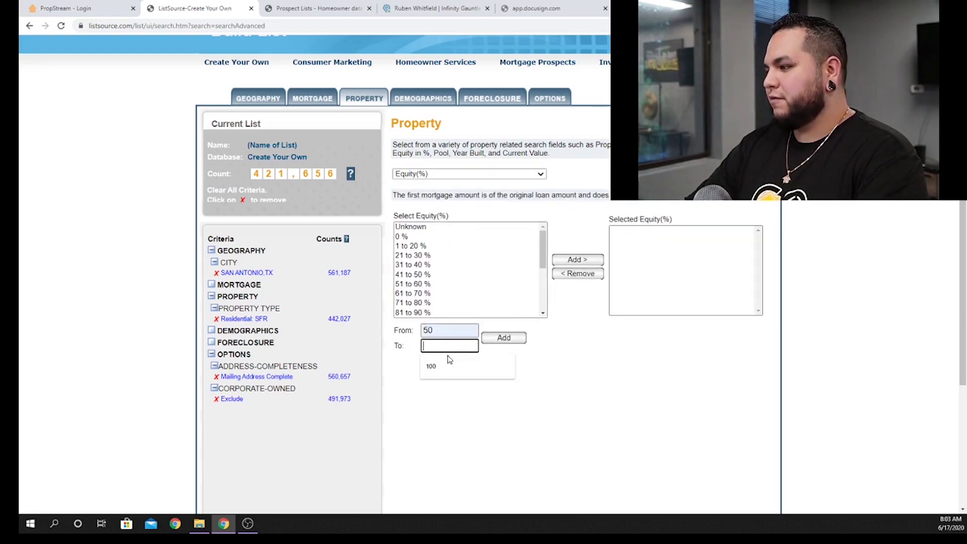
{"action": "left_click", "coordinate": [450, 367]}
{"action": "double_click", "coordinate": [449, 332]}
{"action": "type", "text": "99"}
{"action": "left_click", "coordinate": [504, 338]}
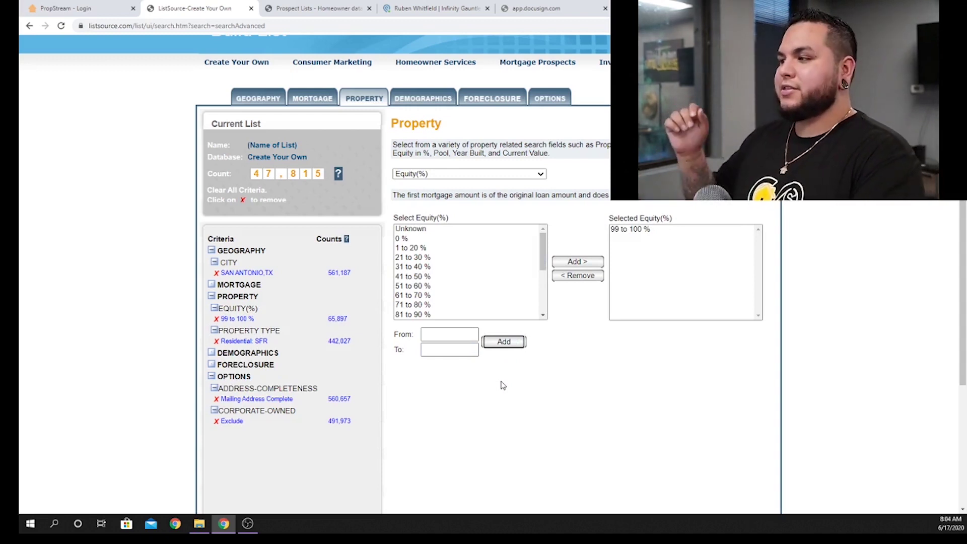
Add a Last Market Sale Date criterion covering 06/17/2019 to 06/17/2020
{"action": "left_click", "coordinate": [504, 173]}
{"action": "scroll", "coordinate": [479, 297], "scroll_direction": "down", "scroll_amount": 5}
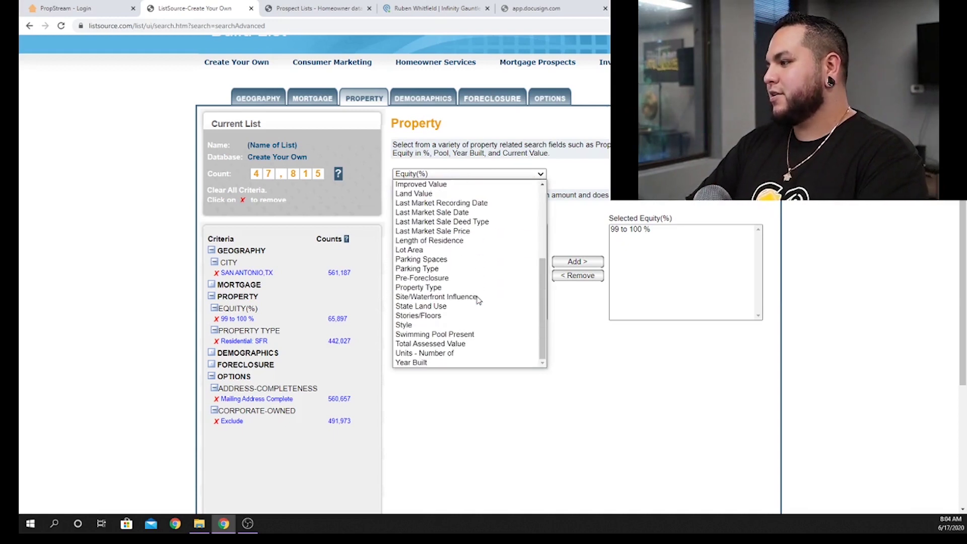
{"action": "left_click", "coordinate": [468, 213]}
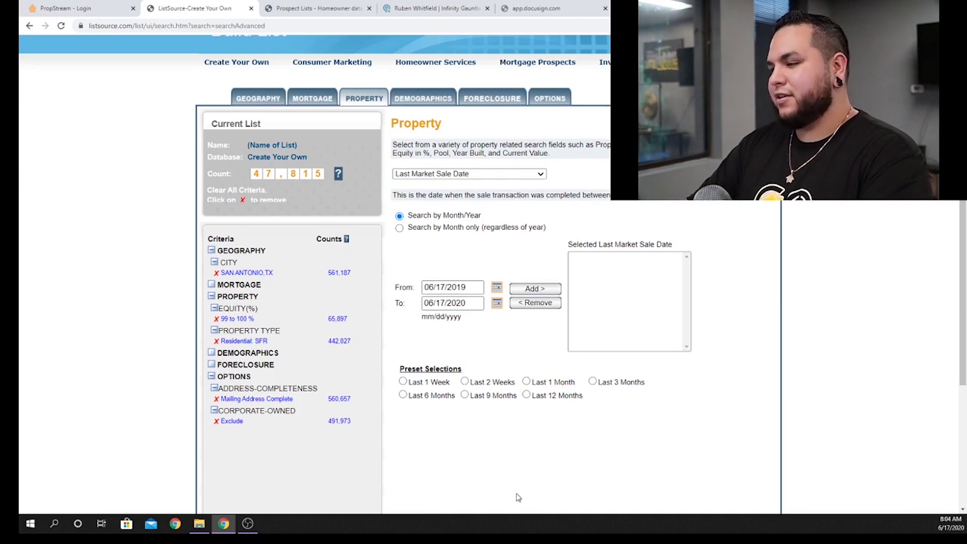
{"action": "left_click", "coordinate": [424, 287]}
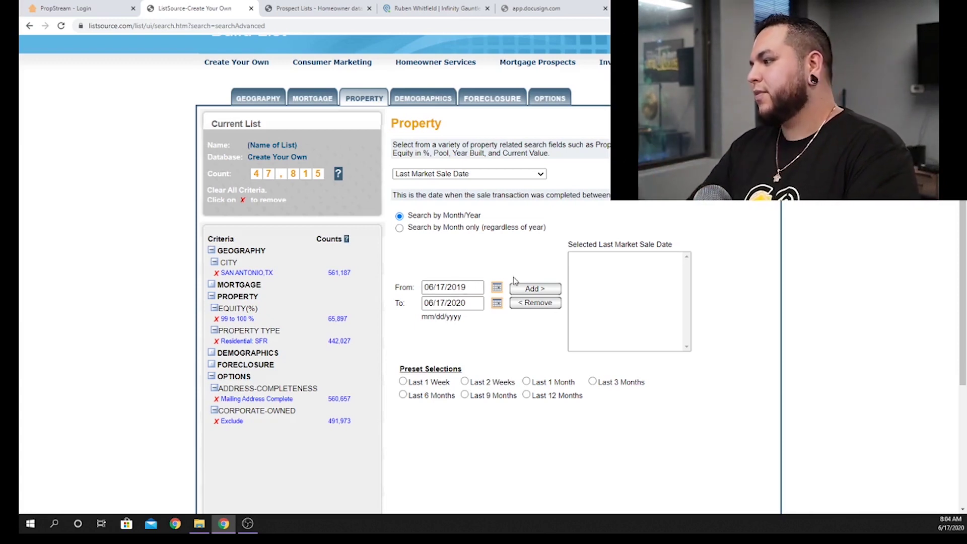
{"action": "left_click", "coordinate": [532, 288]}
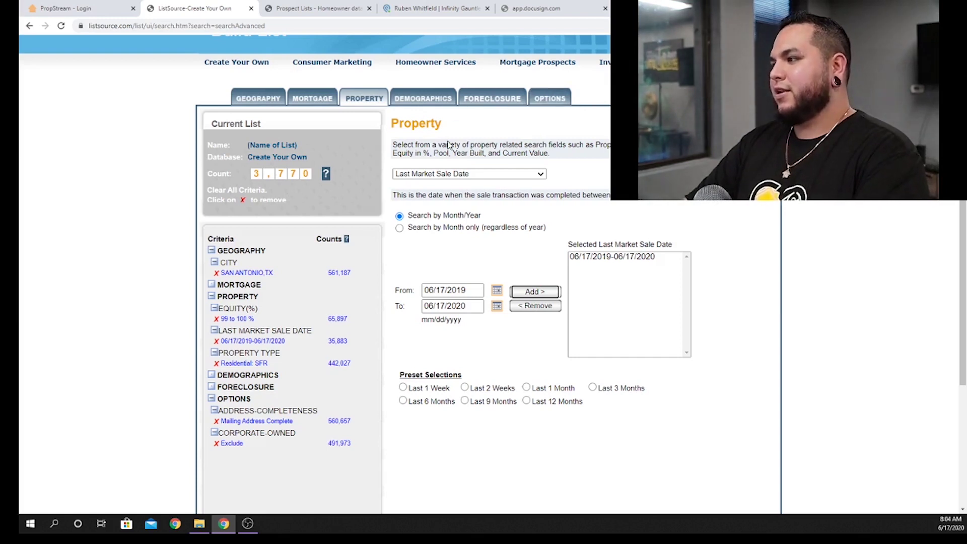
Restrict the list options to Absentee Owned properties and exclude trustee-owned properties
{"action": "left_click", "coordinate": [549, 101]}
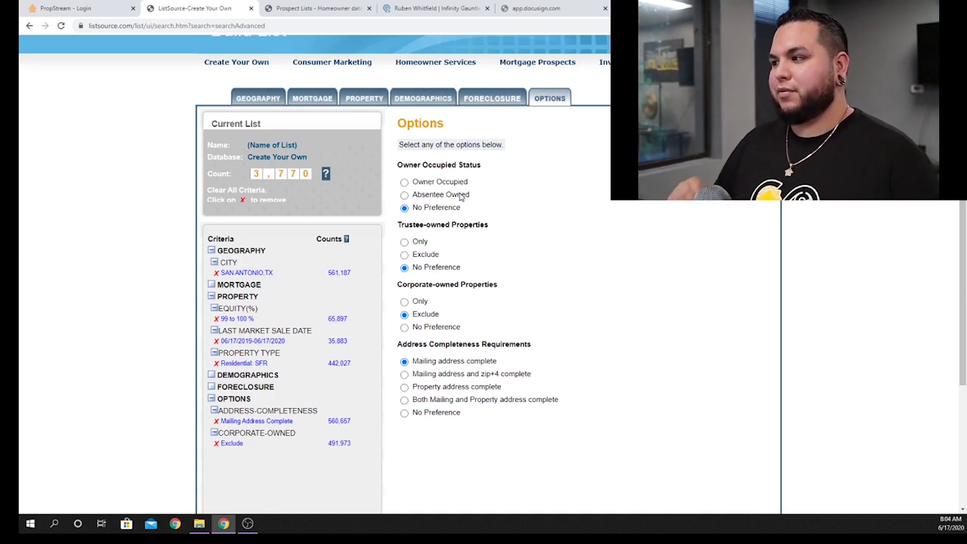
{"action": "left_click", "coordinate": [403, 195]}
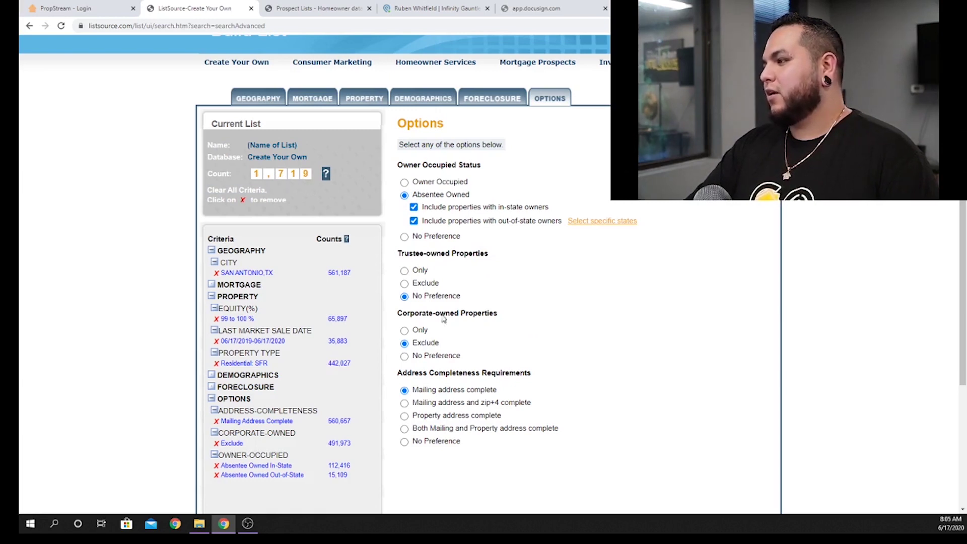
{"action": "left_click", "coordinate": [403, 283]}
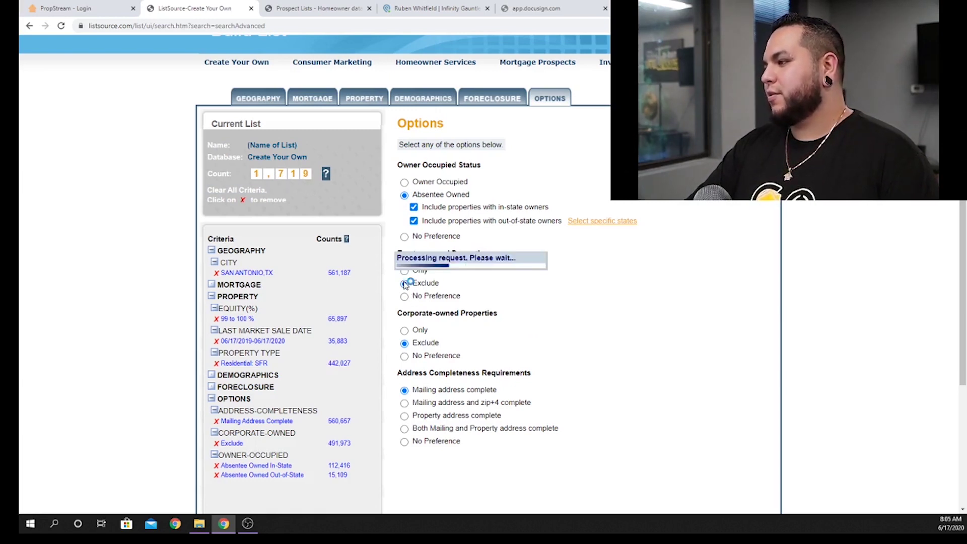
Set corporate-owned properties to No Preference and require both mailing and property address complete
{"action": "scroll", "coordinate": [539, 339], "scroll_direction": "down", "scroll_amount": 2}
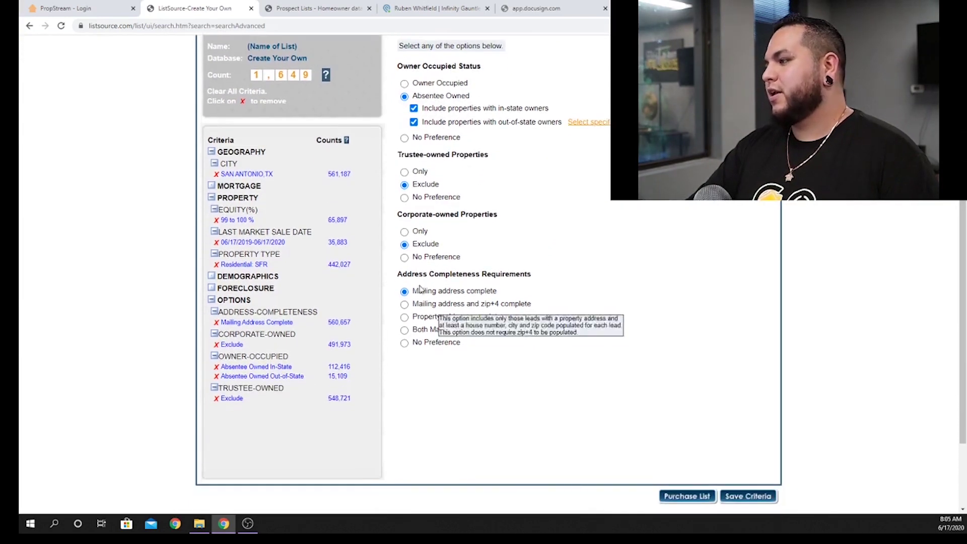
{"action": "left_click", "coordinate": [404, 258]}
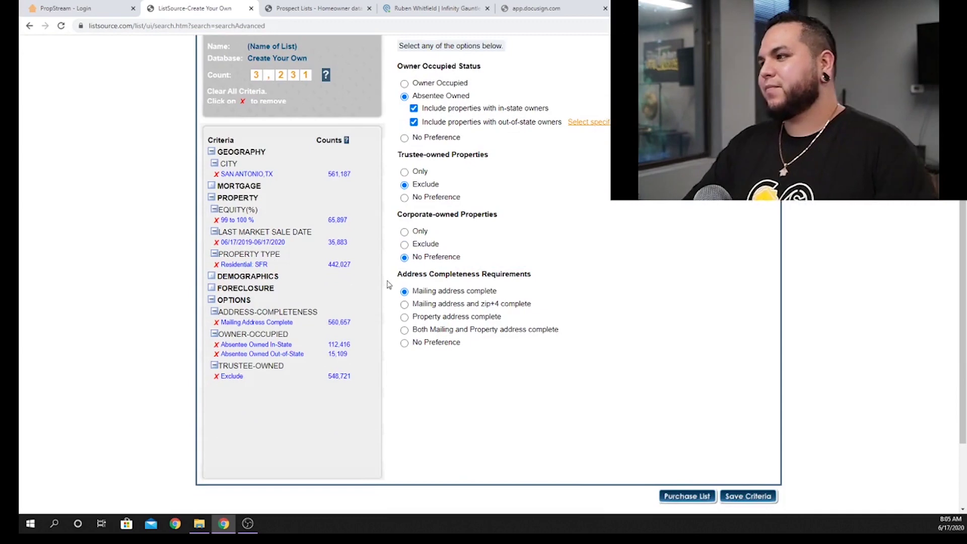
{"action": "scroll", "coordinate": [413, 308], "scroll_direction": "up", "scroll_amount": 3}
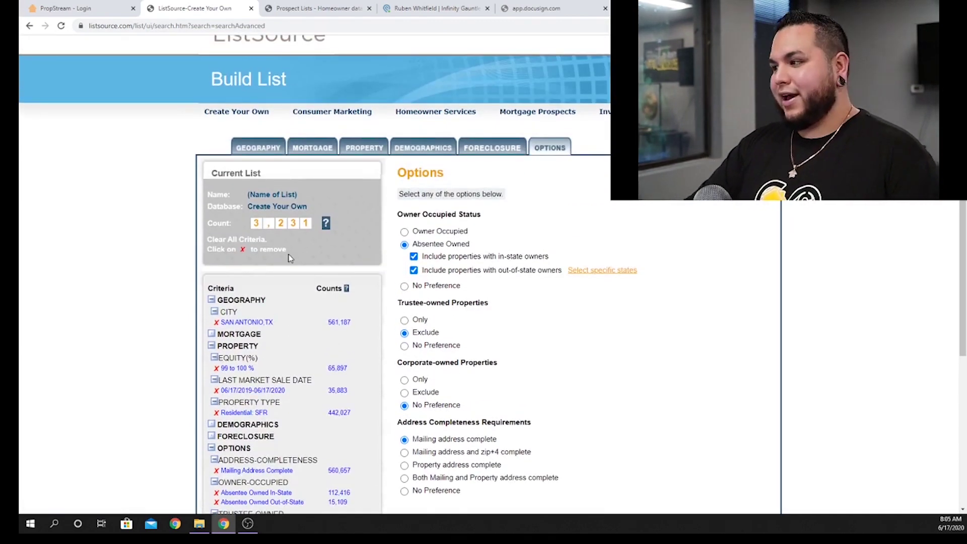
{"action": "scroll", "coordinate": [392, 319], "scroll_direction": "down", "scroll_amount": 3}
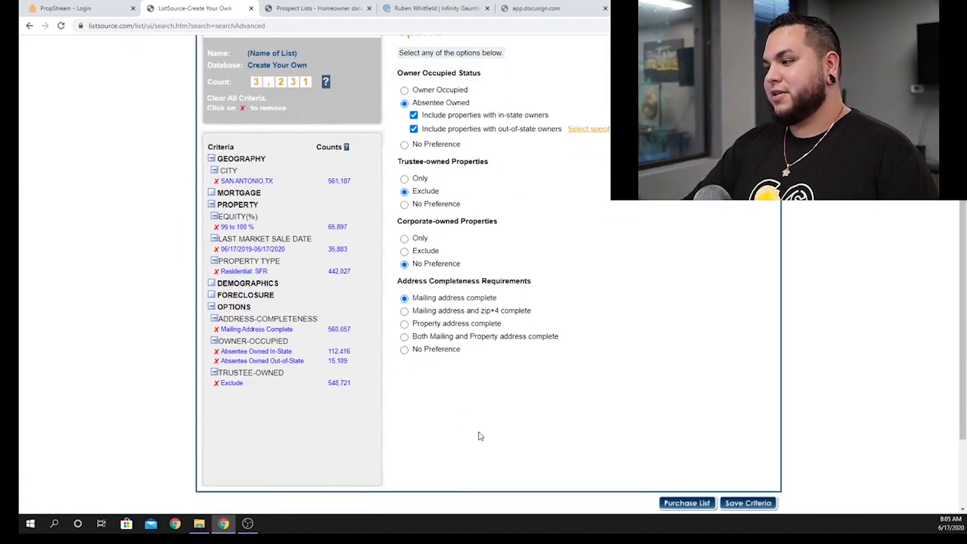
{"action": "left_click", "coordinate": [404, 330]}
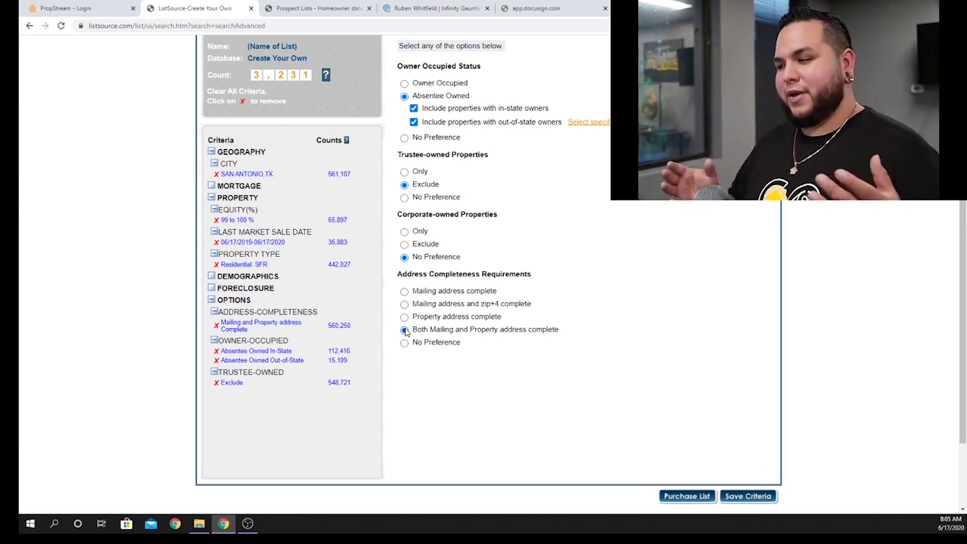
Proceed to purchase the list, remove duplicate property mailing addresses, and review the order summary
{"action": "left_click", "coordinate": [678, 498]}
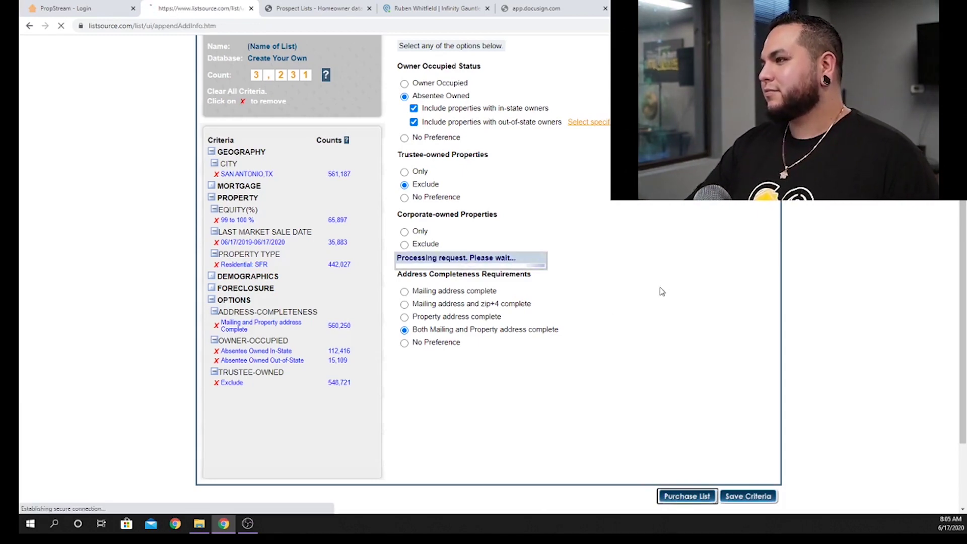
{"action": "scroll", "coordinate": [592, 425], "scroll_direction": "down", "scroll_amount": 3}
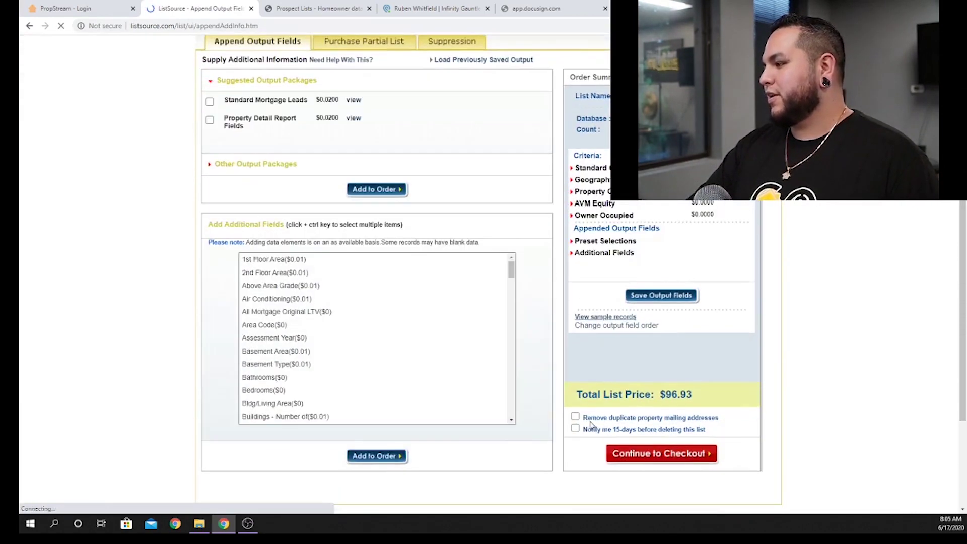
{"action": "left_click", "coordinate": [575, 417]}
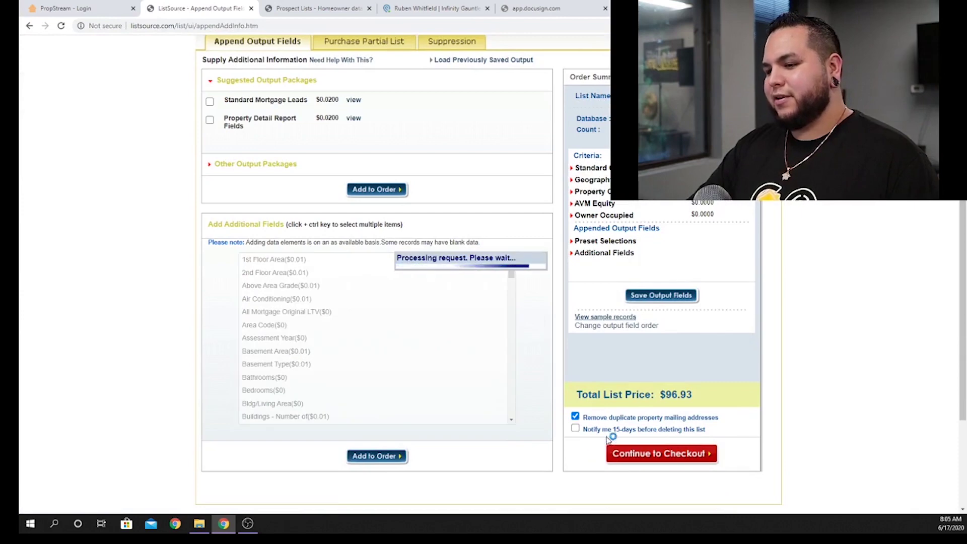
{"action": "scroll", "coordinate": [669, 380], "scroll_direction": "up", "scroll_amount": 1}
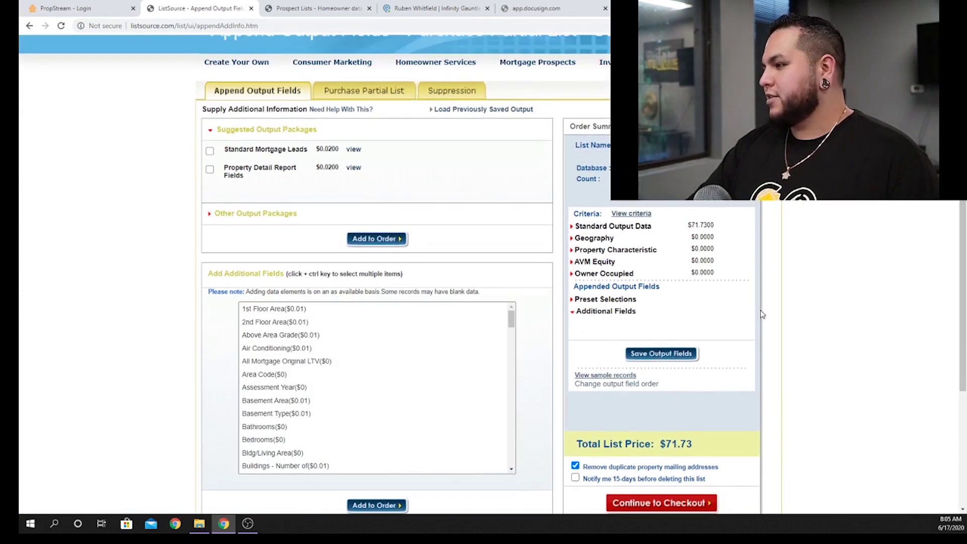
{"action": "scroll", "coordinate": [749, 362], "scroll_direction": "down", "scroll_amount": 1}
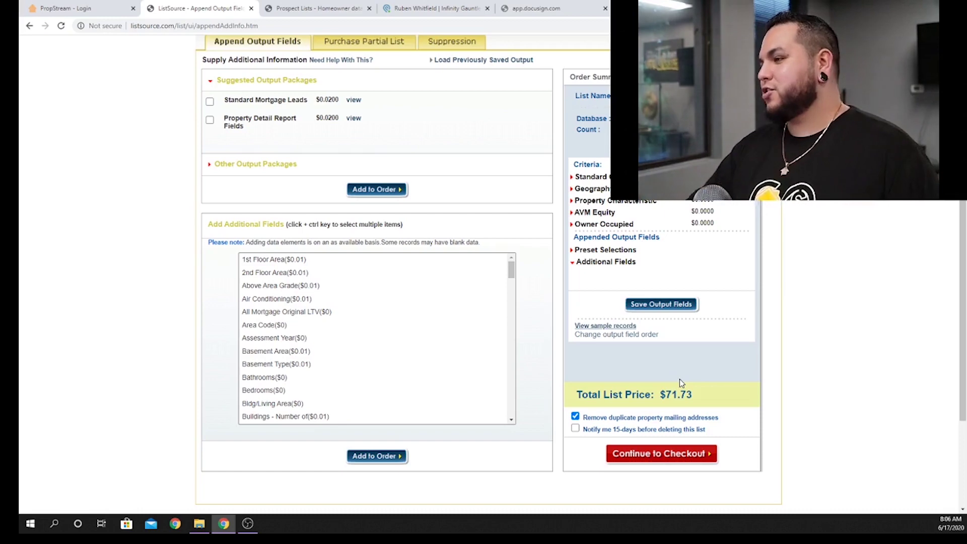
{"action": "scroll", "coordinate": [195, 281], "scroll_direction": "up", "scroll_amount": 3}
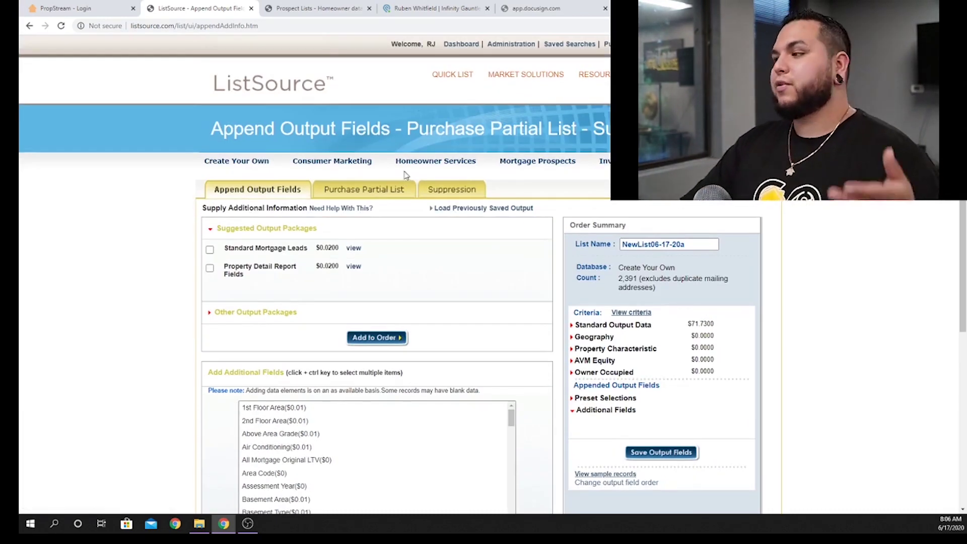
Set the partial list purchase to a custom selection grouped by ZIP Code and review the record count per ZIP
{"action": "left_click", "coordinate": [356, 194]}
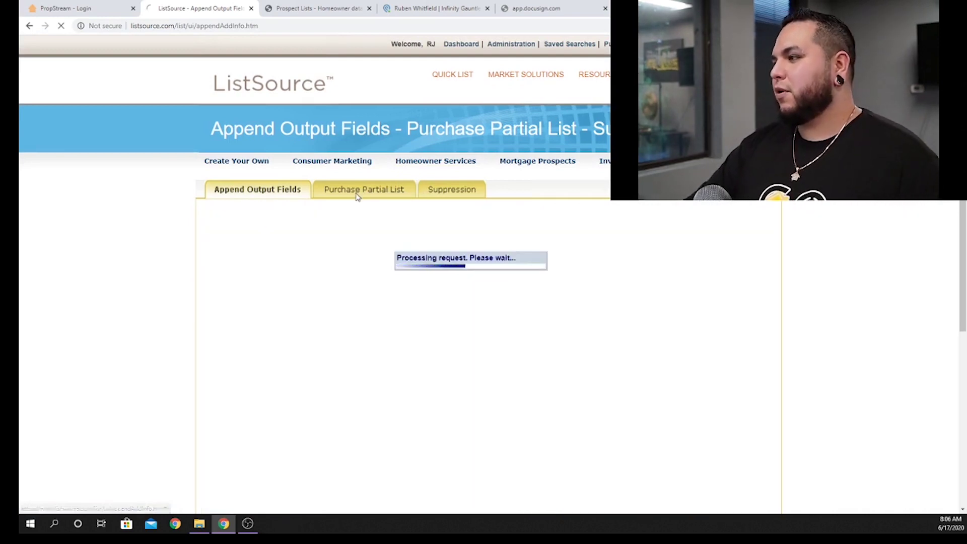
{"action": "left_click", "coordinate": [212, 307]}
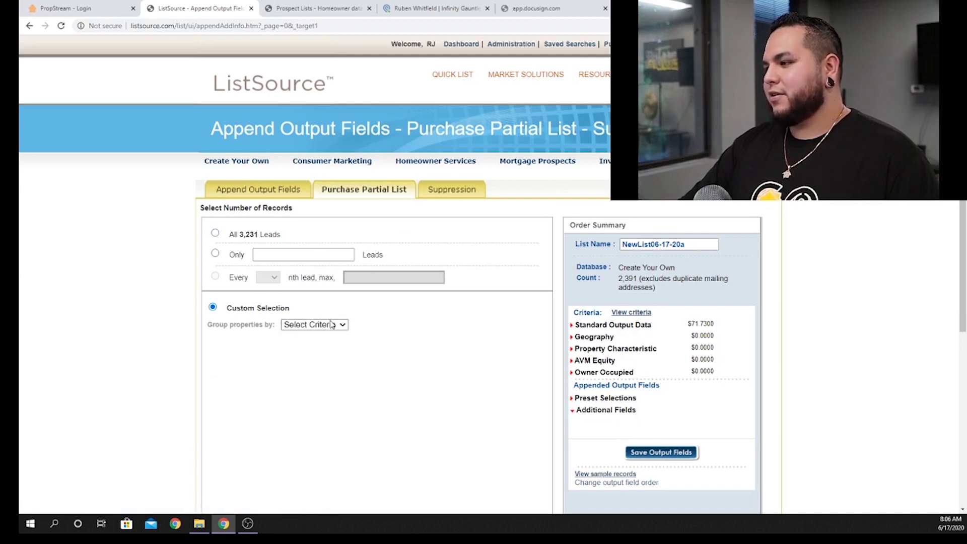
{"action": "left_click", "coordinate": [332, 325]}
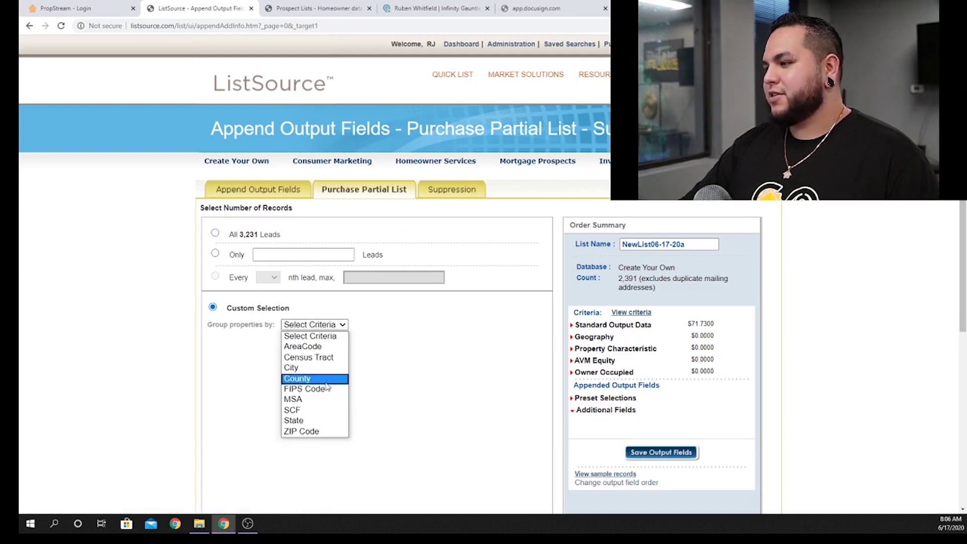
{"action": "left_click", "coordinate": [299, 432]}
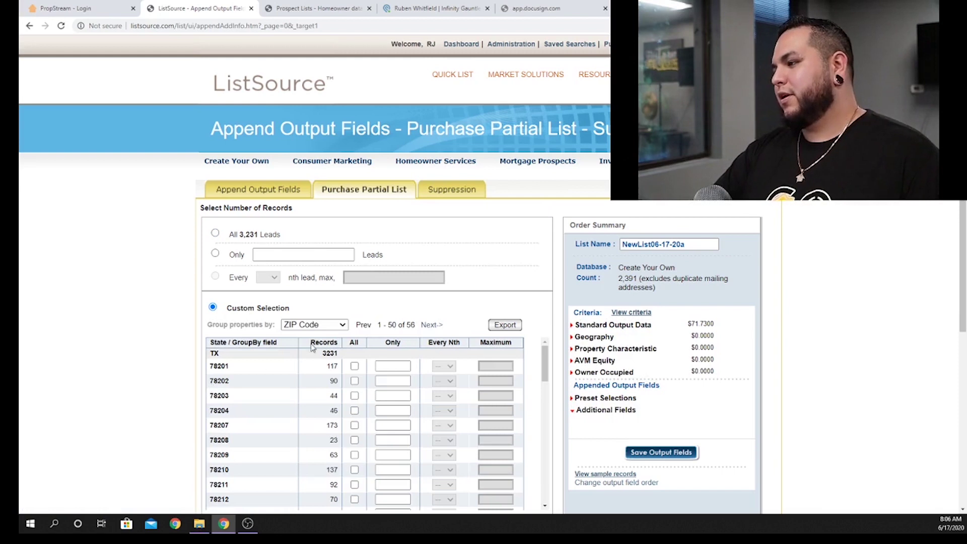
{"action": "scroll", "coordinate": [275, 398], "scroll_direction": "down", "scroll_amount": 5}
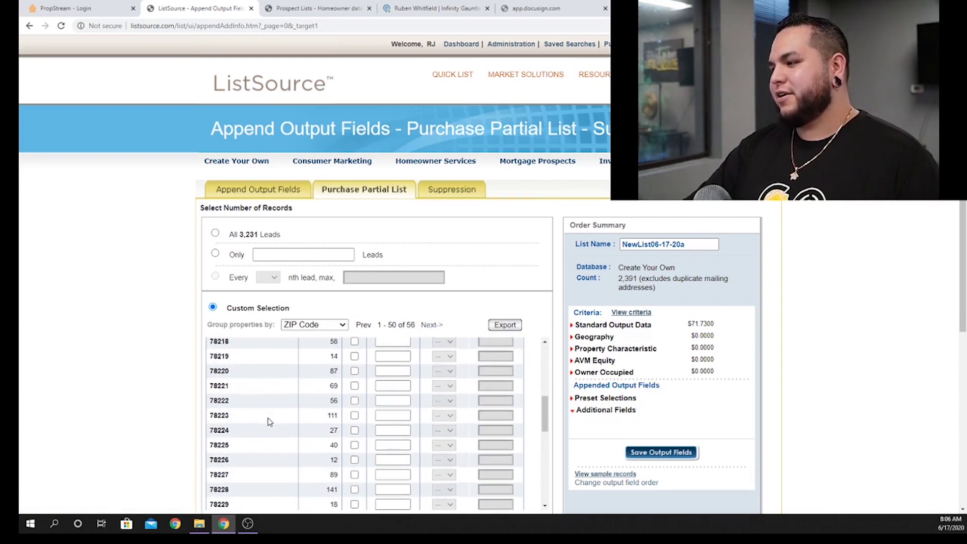
{"action": "scroll", "coordinate": [270, 392], "scroll_direction": "up", "scroll_amount": 6}
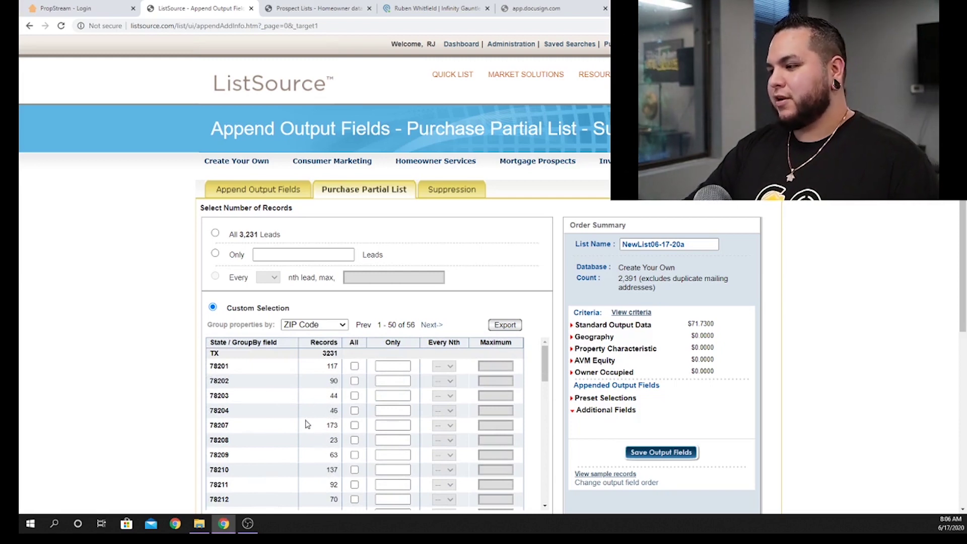
{"action": "left_click_drag", "start_coordinate": [212, 428], "coordinate": [234, 429]}
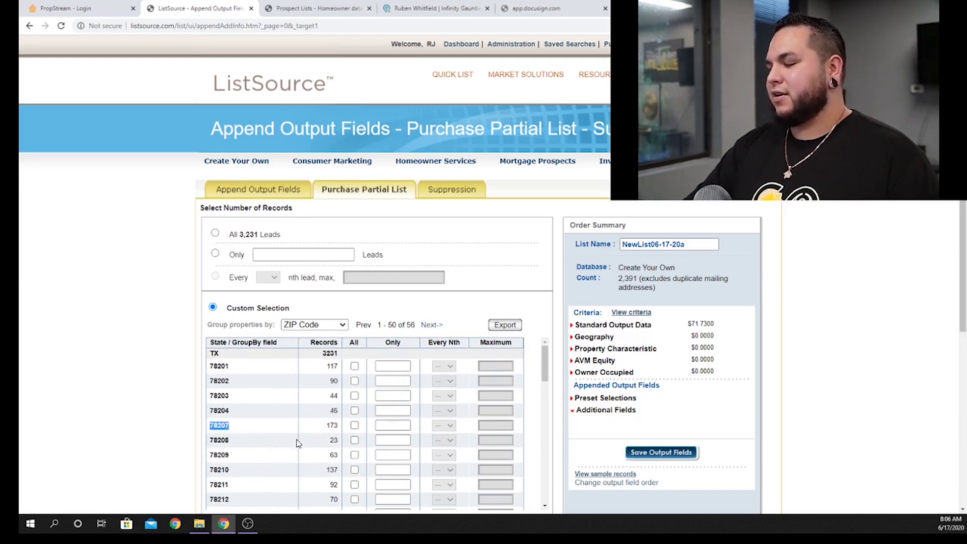
Export the ZIP code grouping by e-mail, filling in the sender and recipient e-mail addresses, and submit the report
{"action": "left_click", "coordinate": [505, 325]}
{"action": "left_click", "coordinate": [180, 116]}
{"action": "left_click", "coordinate": [181, 137]}
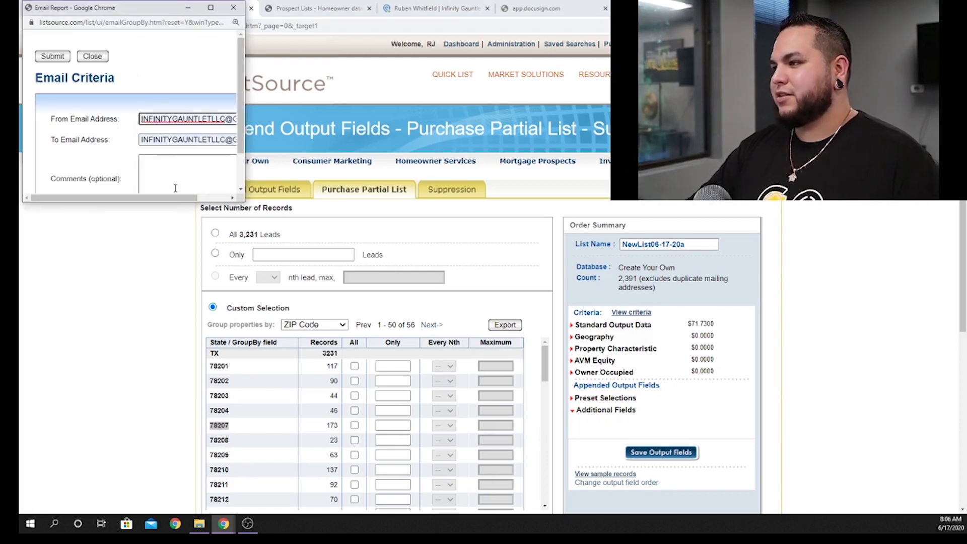
{"action": "left_click", "coordinate": [39, 56]}
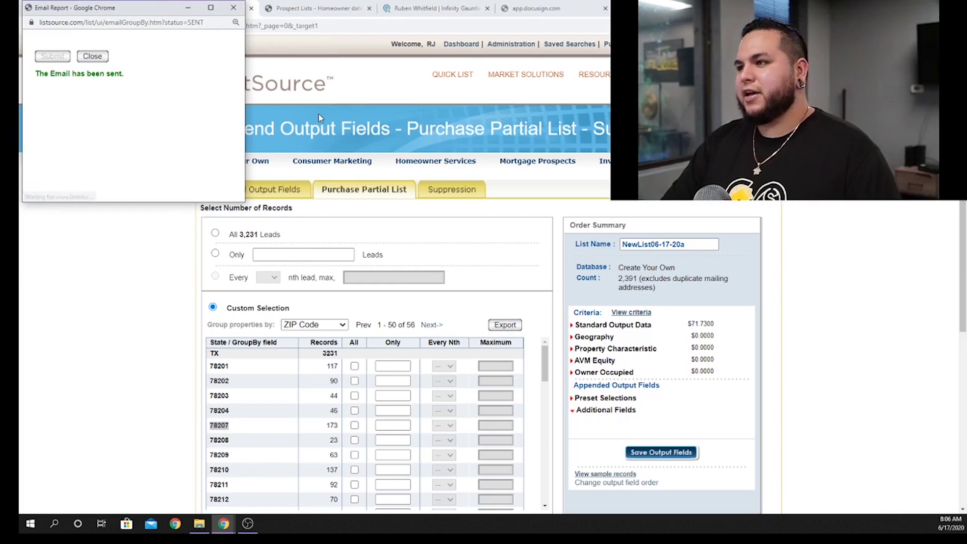
Switch to Gmail by going to gmail.com in the DocuSign tab and open the "ListSource.com GroupBy Custom Selection" message
{"action": "left_click", "coordinate": [536, 8]}
{"action": "left_click", "coordinate": [486, 26]}
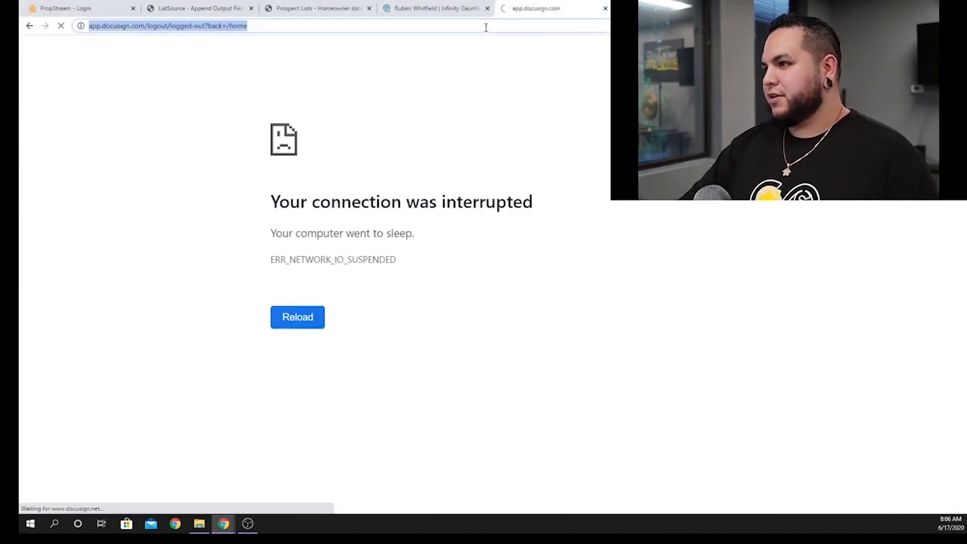
{"action": "type", "text": "gmail.co"}
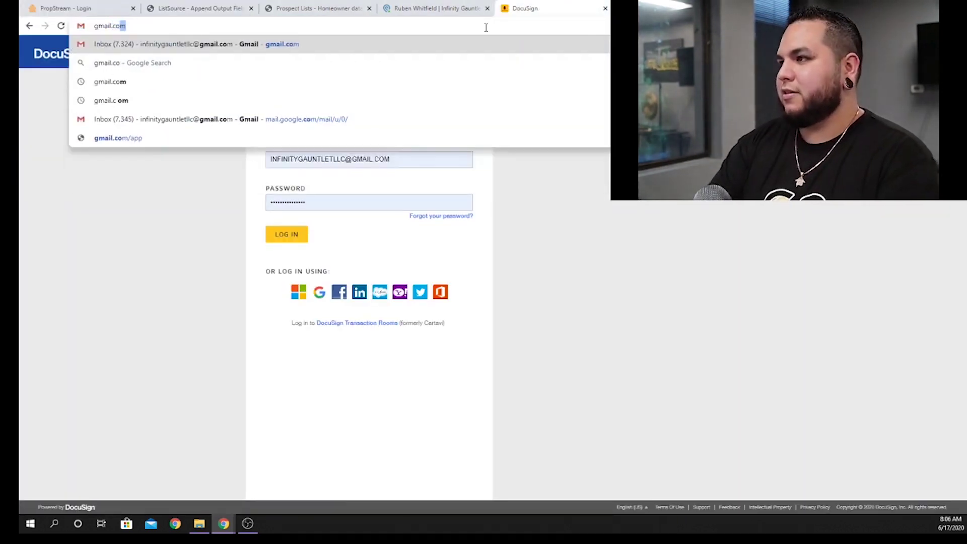
{"action": "key", "text": "Return"}
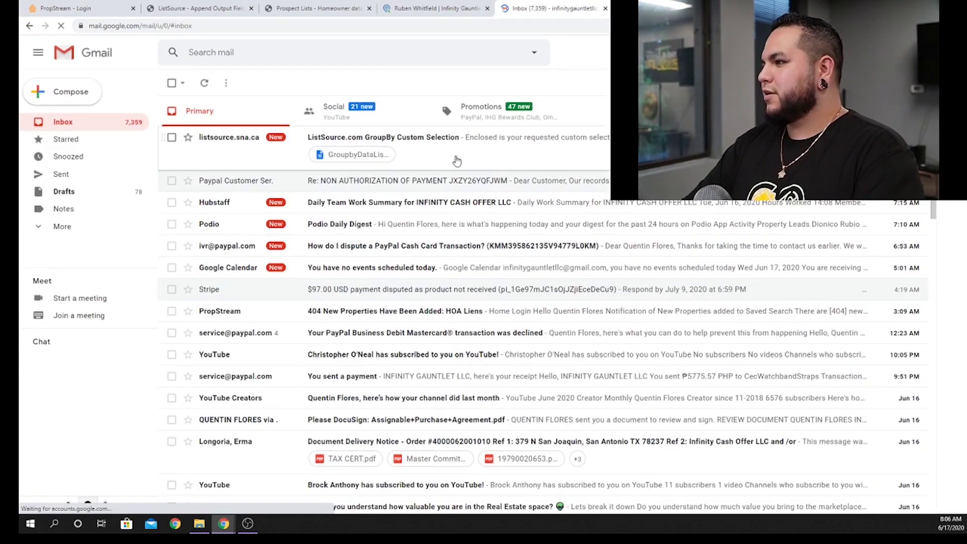
{"action": "left_click", "coordinate": [439, 160]}
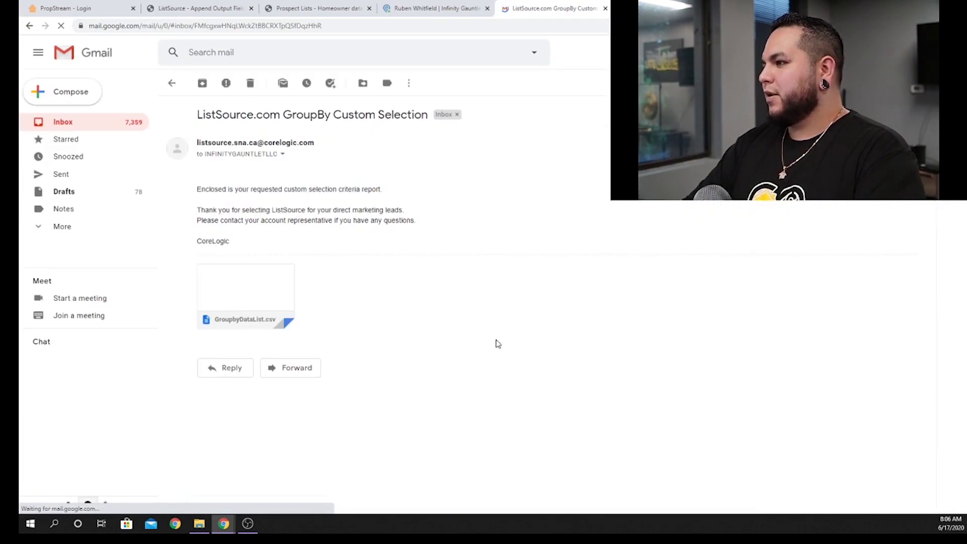
Preview the attached GroupbyDataList.csv and open it with Google Sheets
{"action": "left_click", "coordinate": [257, 298]}
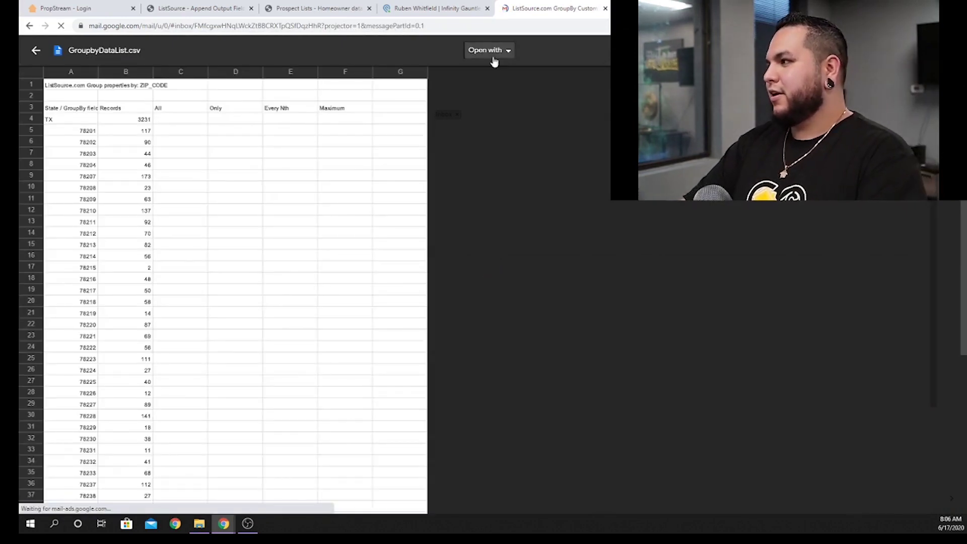
{"action": "left_click", "coordinate": [492, 52]}
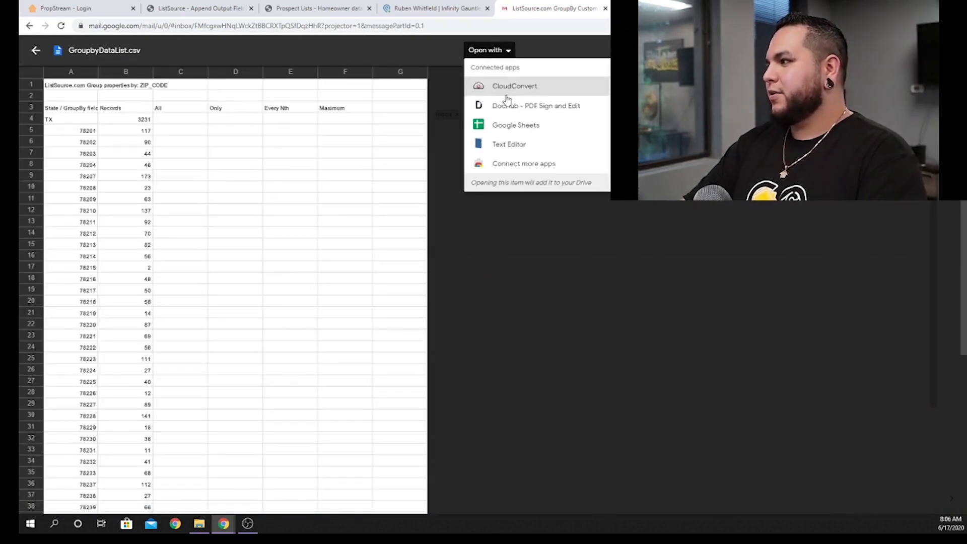
{"action": "left_click", "coordinate": [513, 128]}
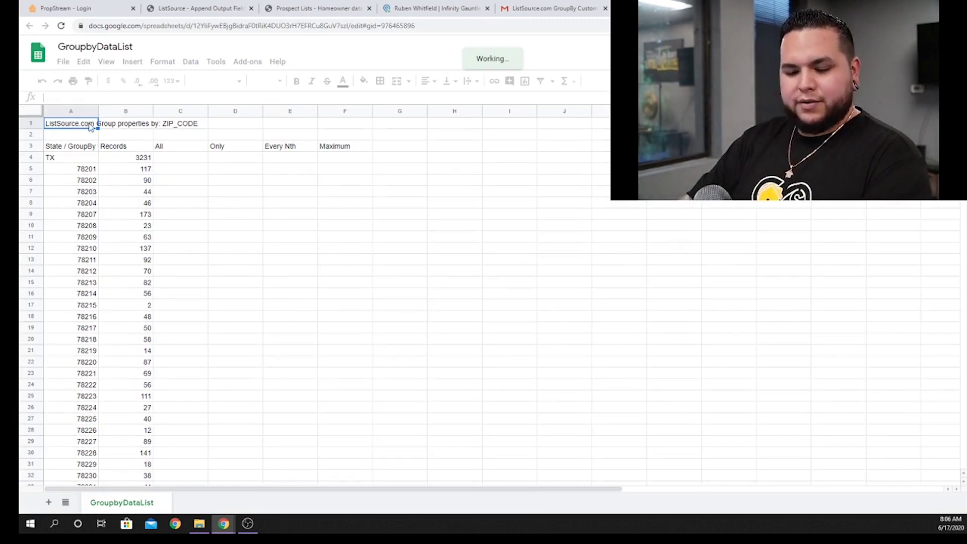
Clear the contents of A1:F3, then label A4 "HOT ZIPS" and B4 "CASH SOLDS"
{"action": "left_click", "coordinate": [338, 150], "text": "shift"}
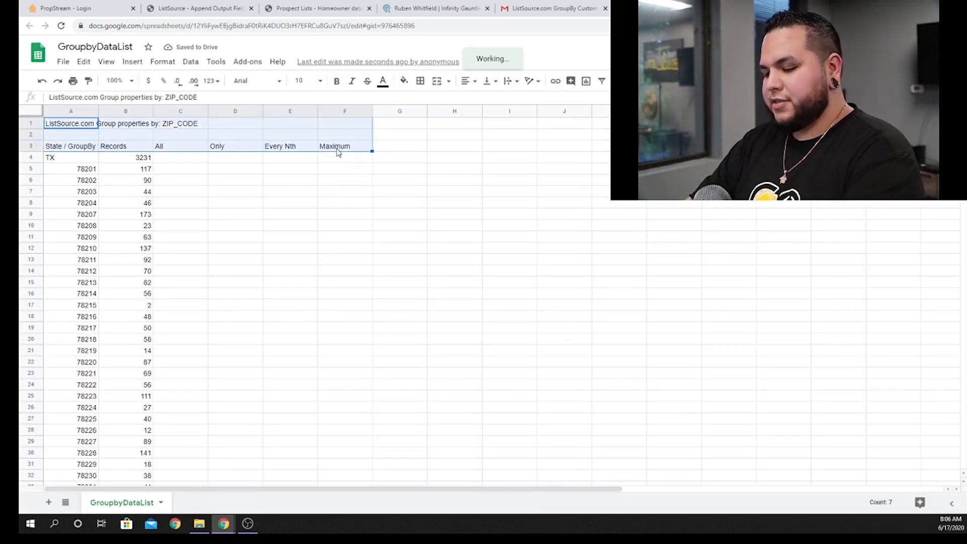
{"action": "key", "text": "Delete"}
{"action": "left_click", "coordinate": [81, 158]}
{"action": "double_click", "coordinate": [79, 158]}
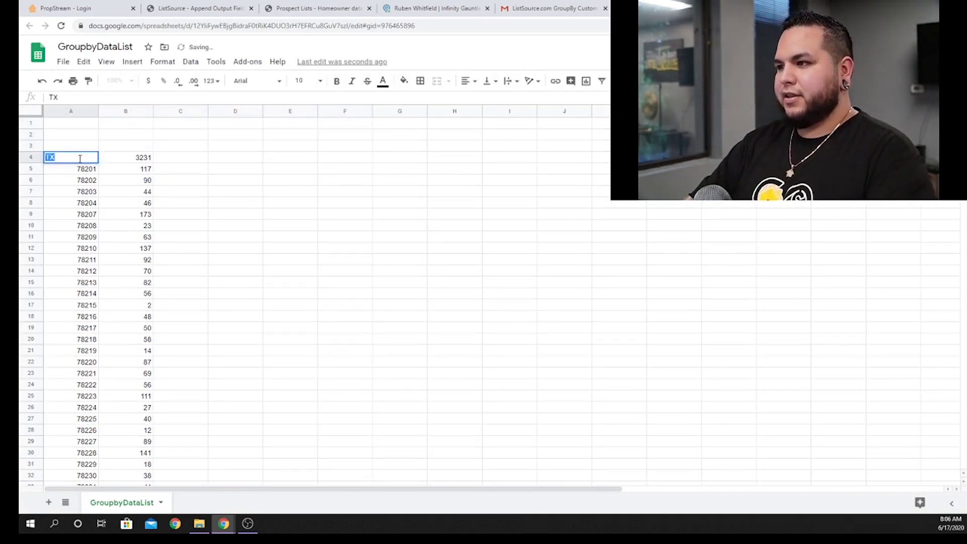
{"action": "type", "text": "Z"}
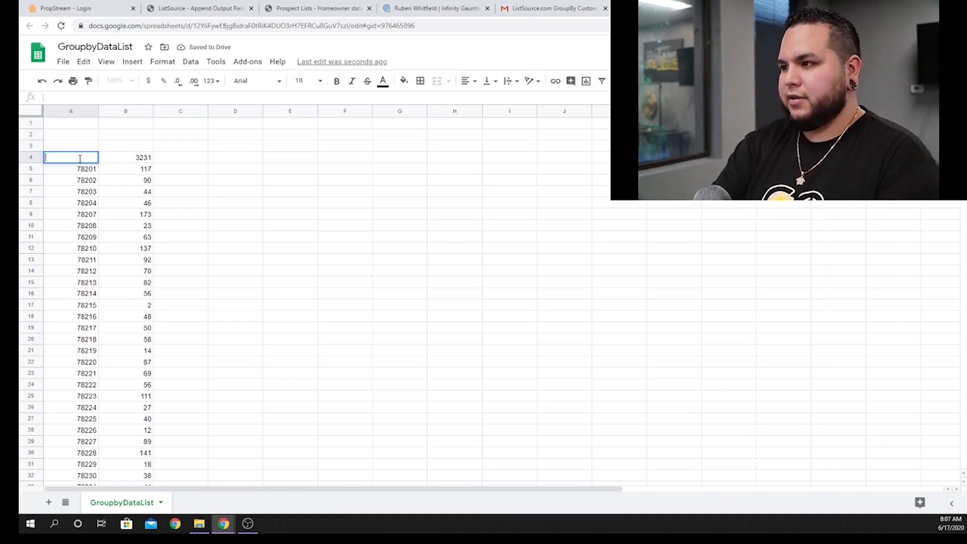
{"action": "type", "text": "OT ZIPS"}
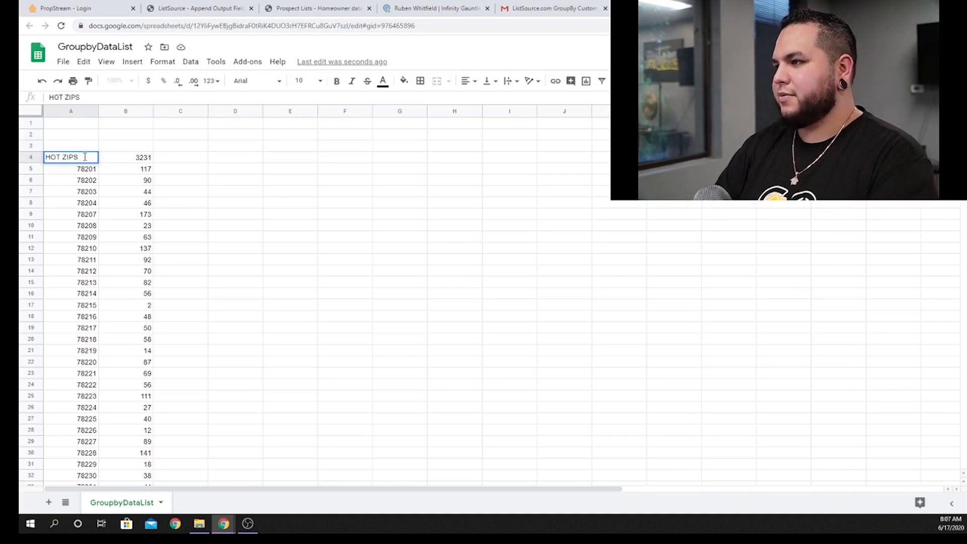
{"action": "double_click", "coordinate": [133, 158]}
{"action": "type", "text": "CASH SOLDS"}
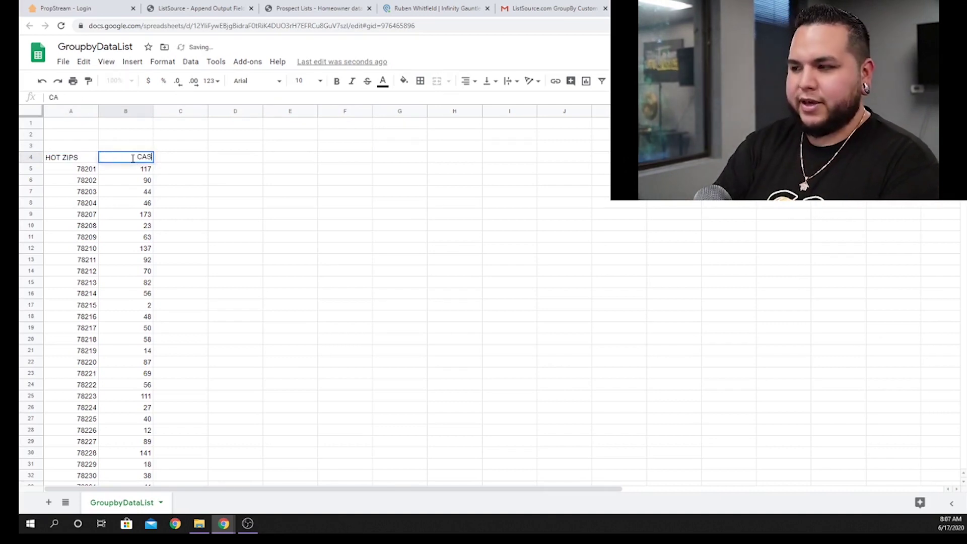
Rename the spreadsheet as "SATX HOT ZIPS"
{"action": "left_click", "coordinate": [115, 48]}
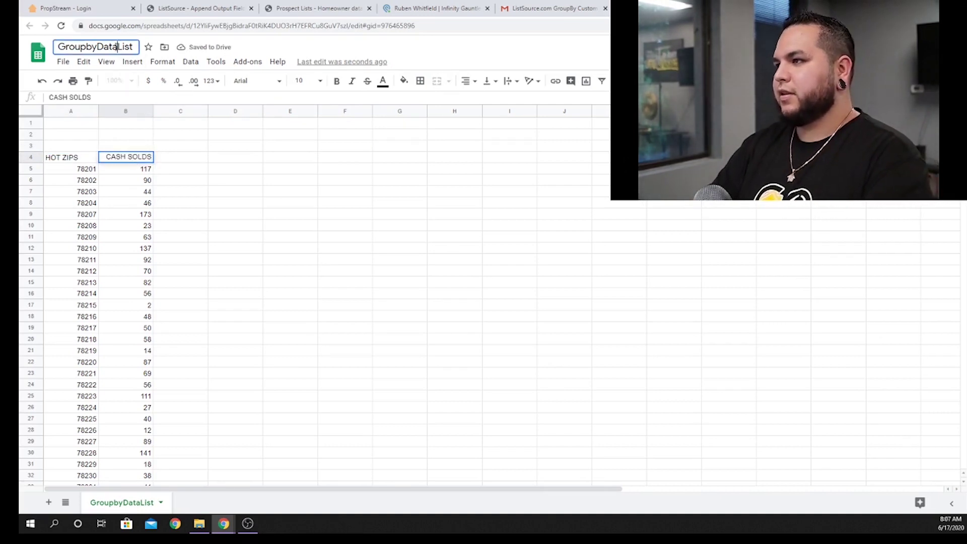
{"action": "type", "text": "SATX HOT ZIPS"}
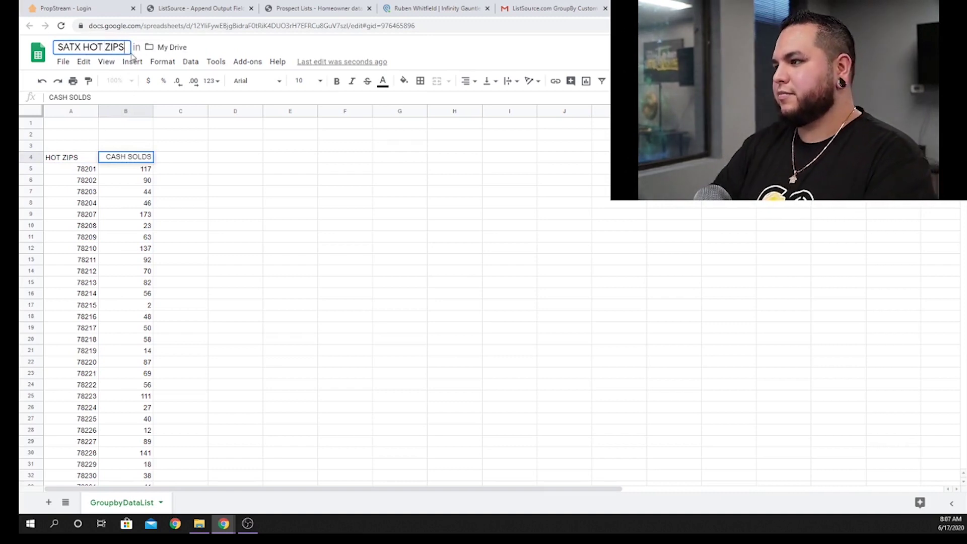
{"action": "left_click", "coordinate": [134, 228]}
Sort the range of columns A and B by column B in descending order (Z → A)
{"action": "left_click", "coordinate": [69, 112]}
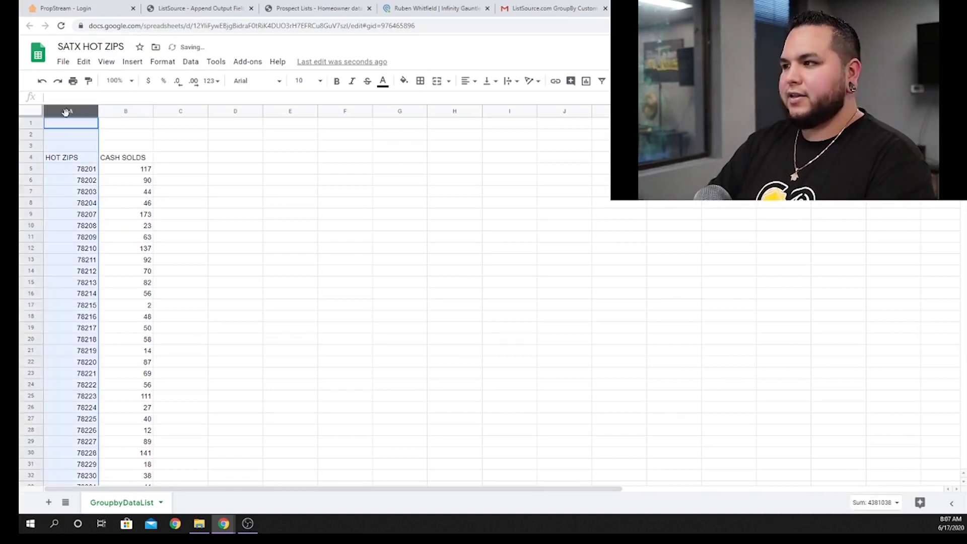
{"action": "left_click", "coordinate": [132, 110], "text": "shift"}
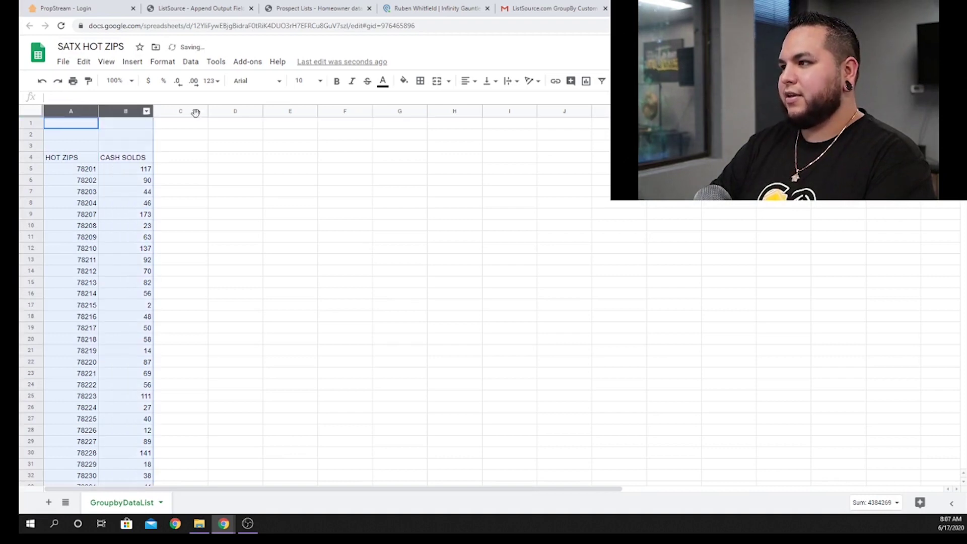
{"action": "left_click", "coordinate": [190, 62]}
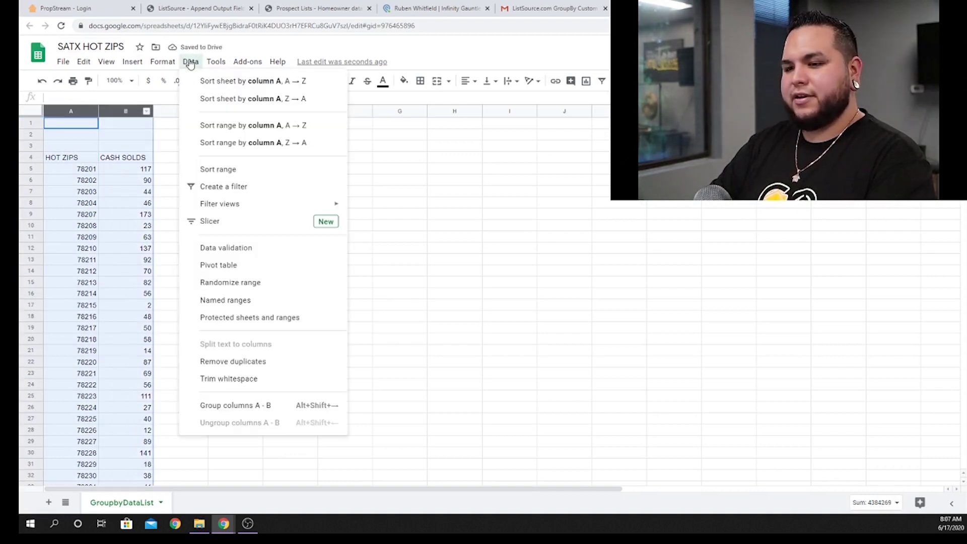
{"action": "left_click", "coordinate": [239, 170]}
{"action": "left_click", "coordinate": [518, 264]}
{"action": "left_click", "coordinate": [421, 263]}
{"action": "left_click", "coordinate": [424, 281]}
{"action": "left_click", "coordinate": [598, 335]}
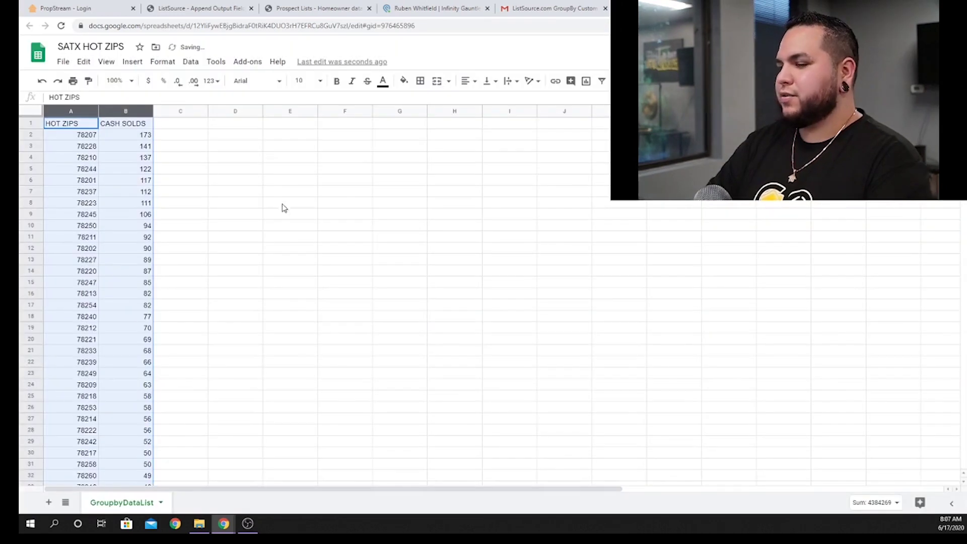
Bold the ZIP codes in A2:A33, from 78207 through 78216, and fill their cells with bright green
{"action": "left_click", "coordinate": [134, 137]}
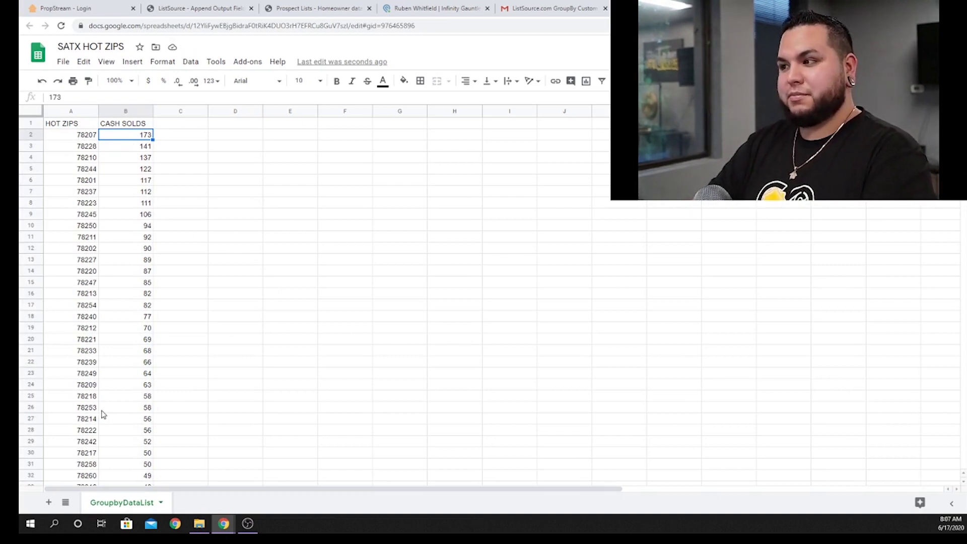
{"action": "scroll", "coordinate": [110, 387], "scroll_direction": "down", "scroll_amount": 3}
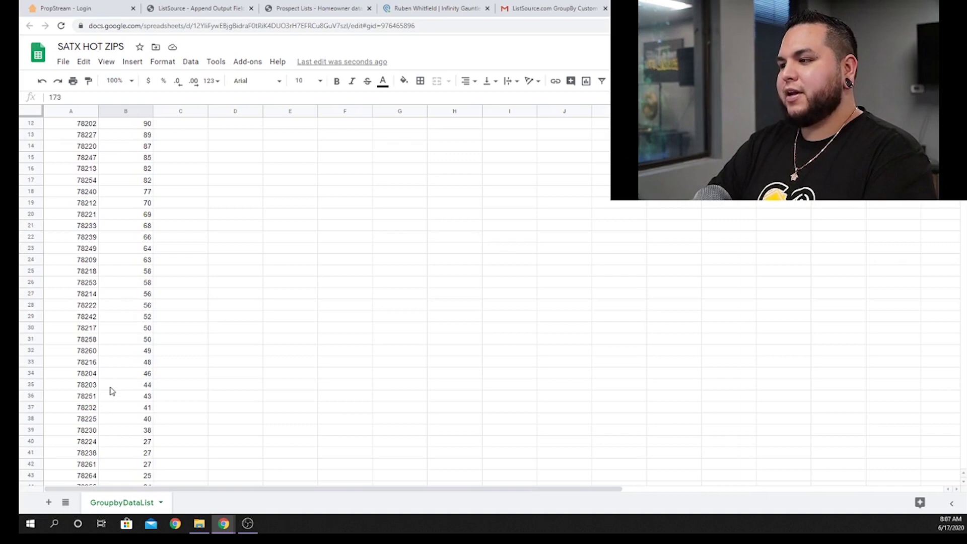
{"action": "scroll", "coordinate": [106, 417], "scroll_direction": "down", "scroll_amount": 1}
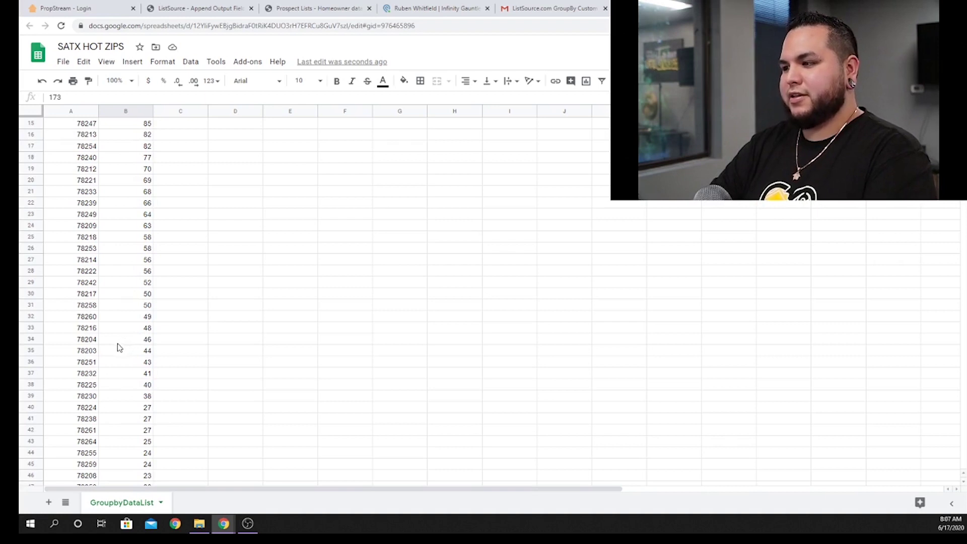
{"action": "left_click", "coordinate": [91, 330]}
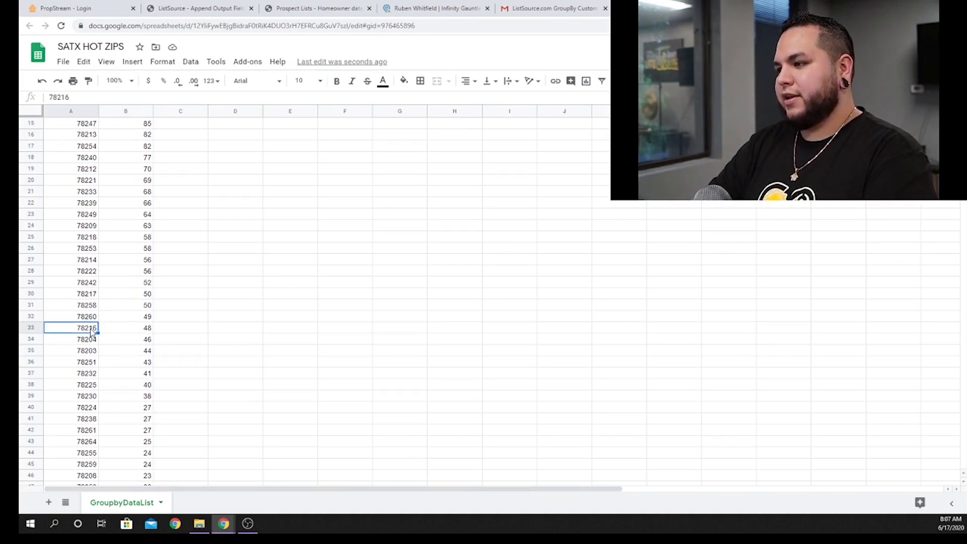
{"action": "scroll", "coordinate": [122, 372], "scroll_direction": "up", "scroll_amount": 5}
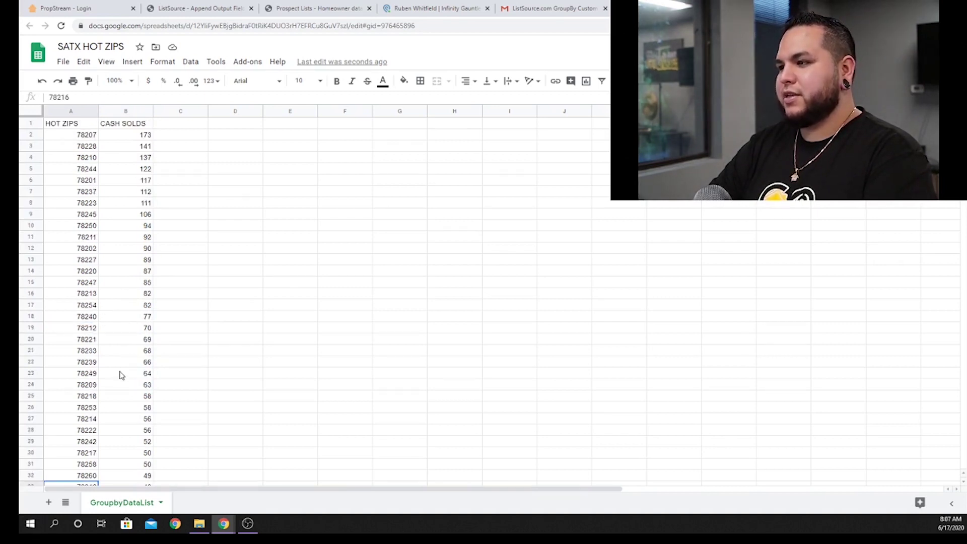
{"action": "left_click", "coordinate": [79, 139], "text": "shift"}
{"action": "left_click", "coordinate": [337, 81]}
{"action": "left_click", "coordinate": [403, 84]}
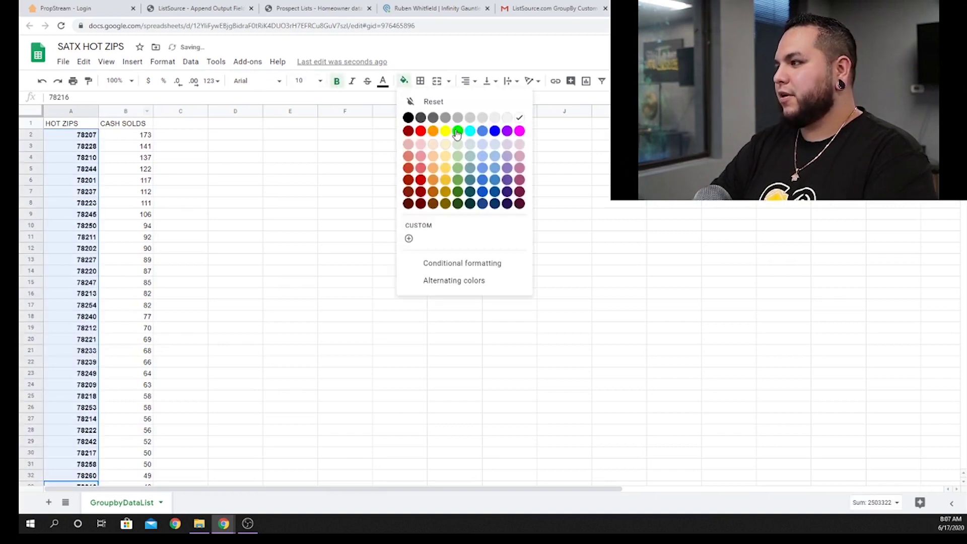
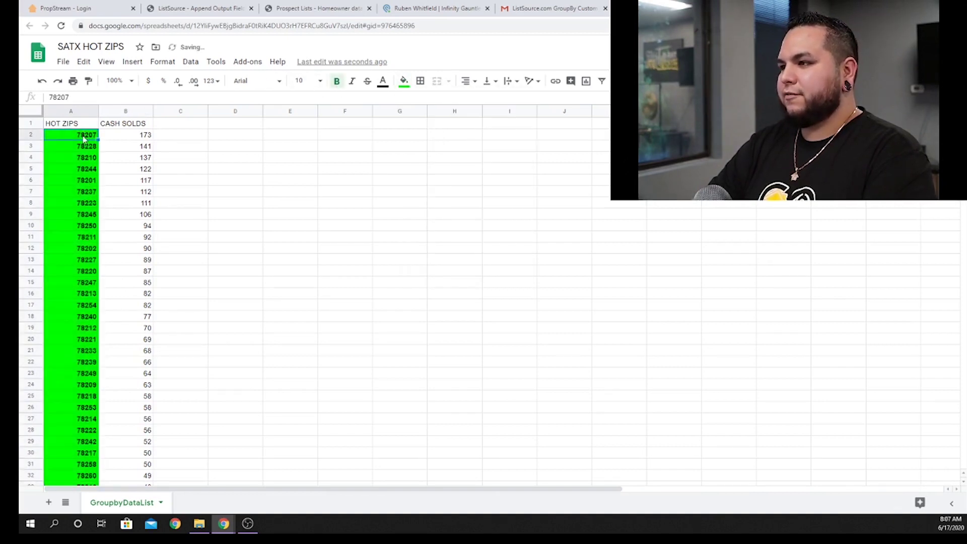
Copy the green-highlighted ZIP codes in A2:A33, from 78207 through 78216
{"action": "left_click", "coordinate": [84, 377], "text": "shift"}
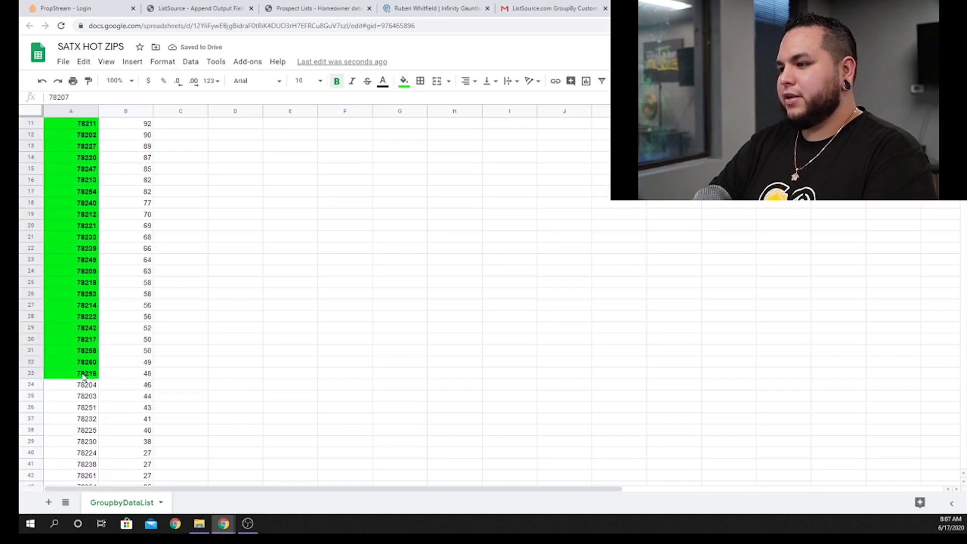
{"action": "right_click", "coordinate": [79, 286]}
{"action": "left_click", "coordinate": [125, 128]}
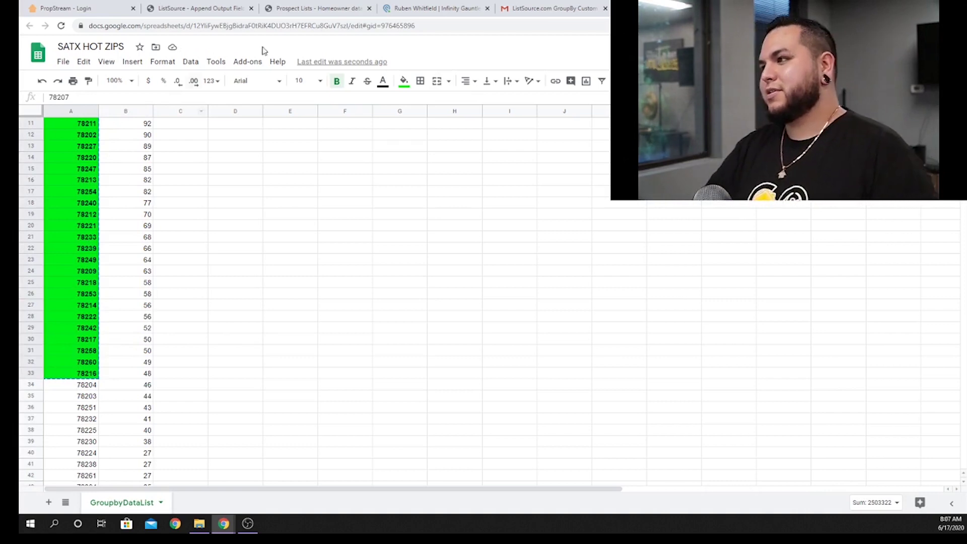
Switch to ListSource and start a new Create Your Own list with ZIP Code as the geography criterion
{"action": "left_click", "coordinate": [212, 9]}
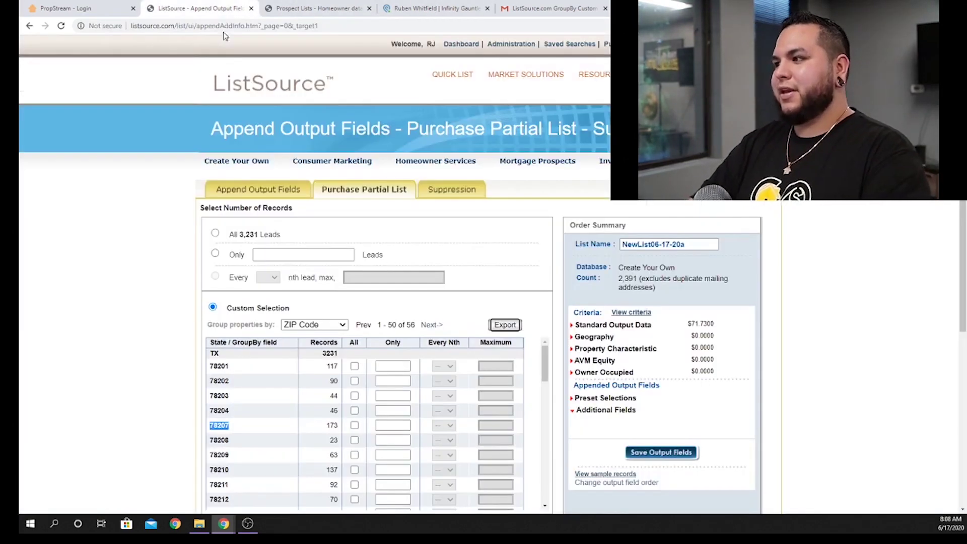
{"action": "left_click", "coordinate": [257, 161]}
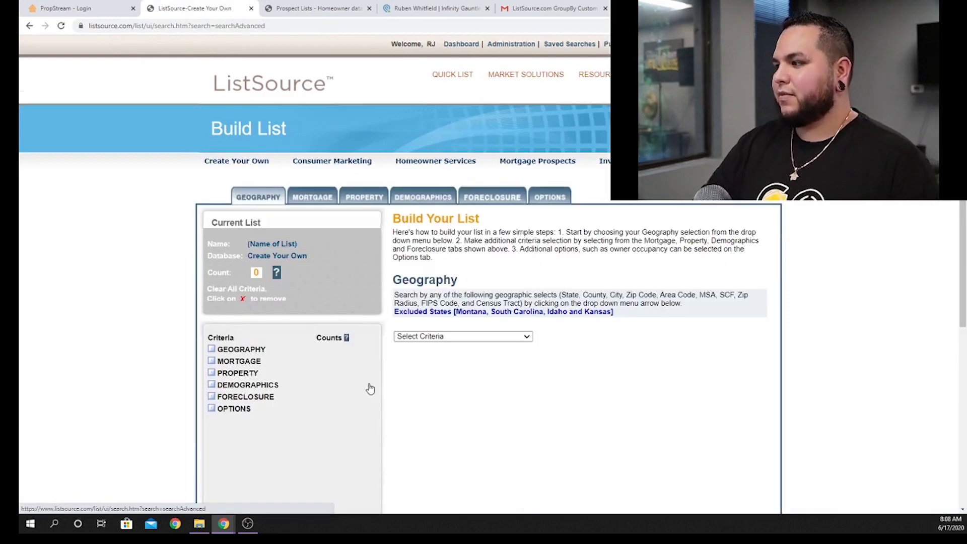
{"action": "scroll", "coordinate": [370, 388], "scroll_direction": "down", "scroll_amount": 2}
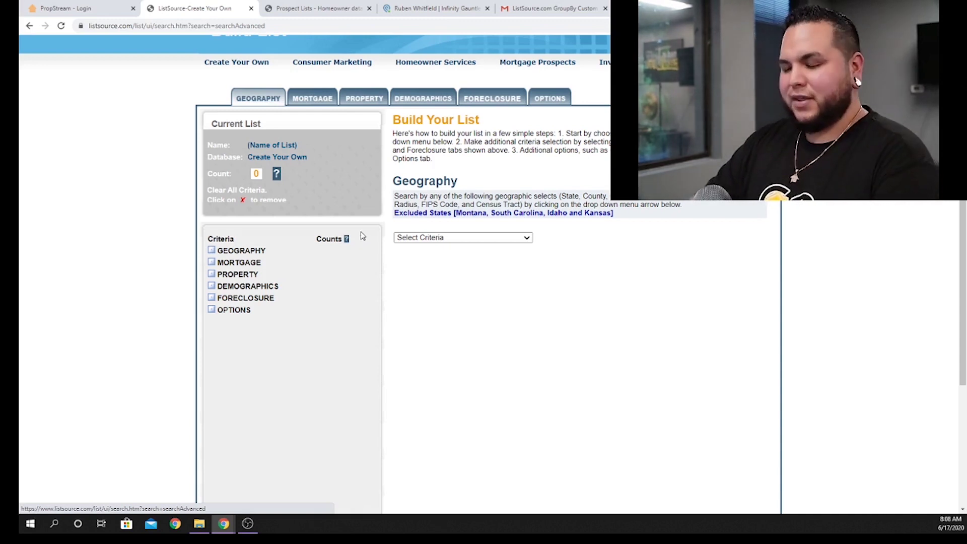
{"action": "left_click", "coordinate": [496, 237]}
{"action": "scroll", "coordinate": [468, 364], "scroll_direction": "down", "scroll_amount": 1}
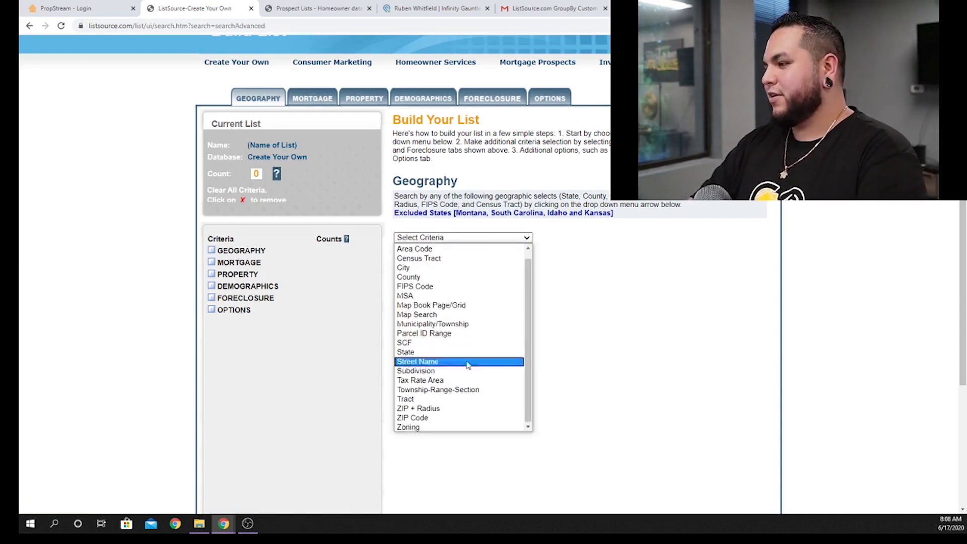
{"action": "left_click", "coordinate": [417, 417]}
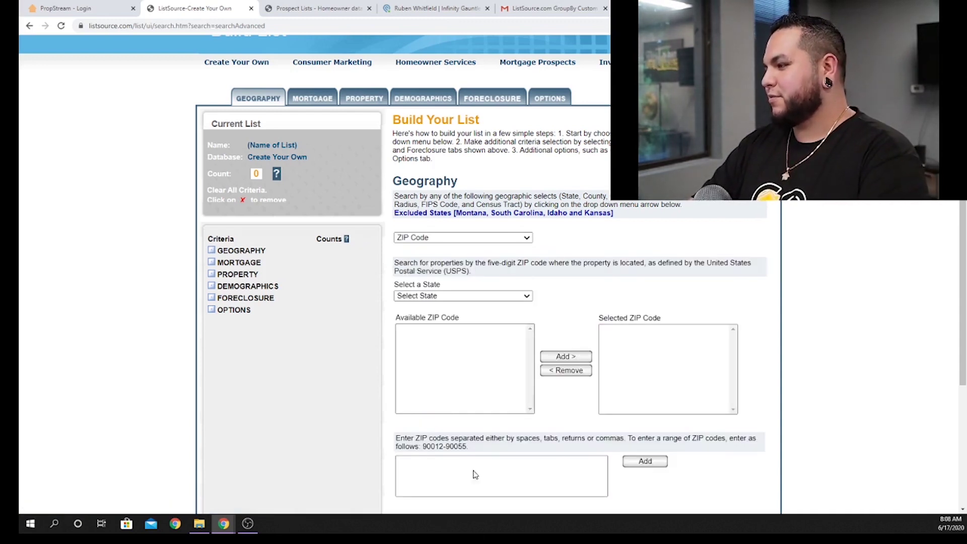
Paste the copied hot ZIP codes into the ZIP code entry box and add them to the selected ZIP codes
{"action": "right_click", "coordinate": [446, 473]}
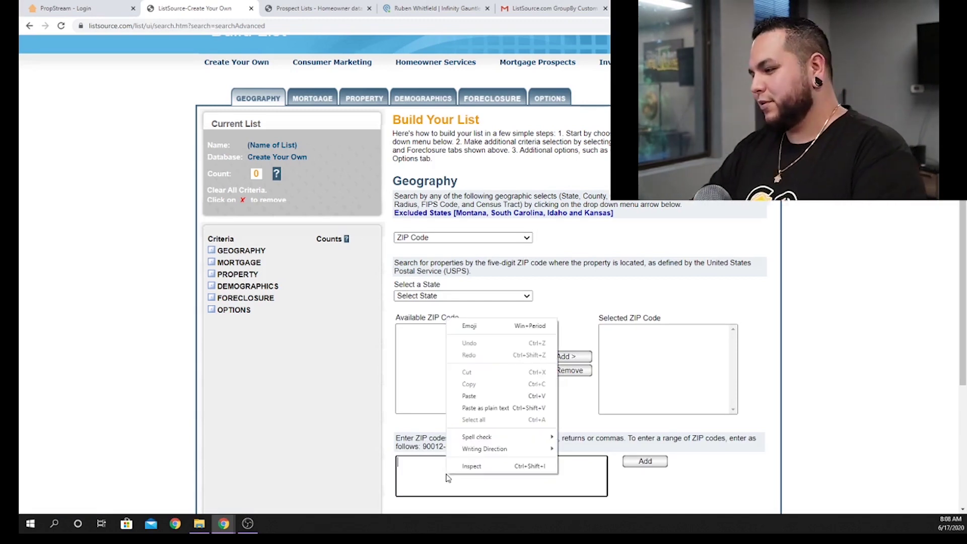
{"action": "left_click", "coordinate": [468, 396]}
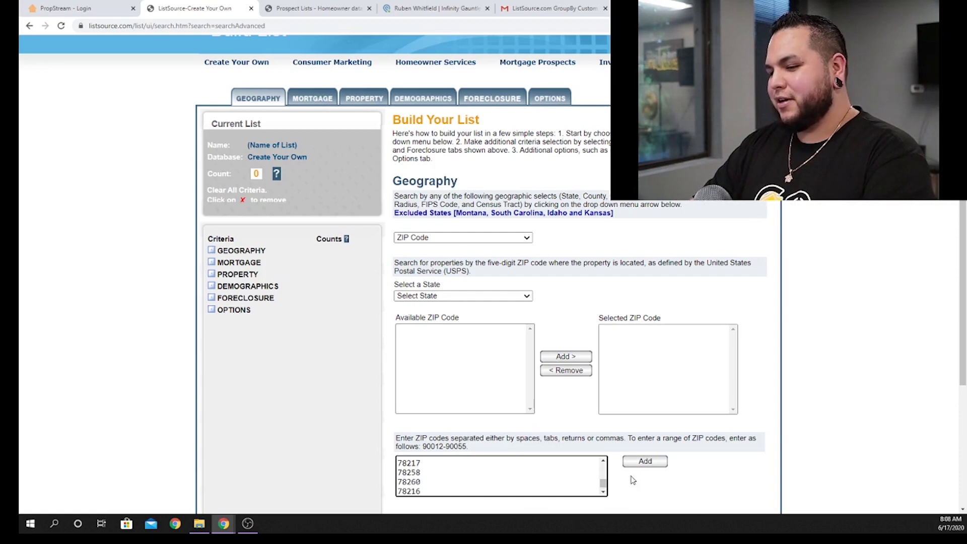
{"action": "left_click", "coordinate": [644, 461]}
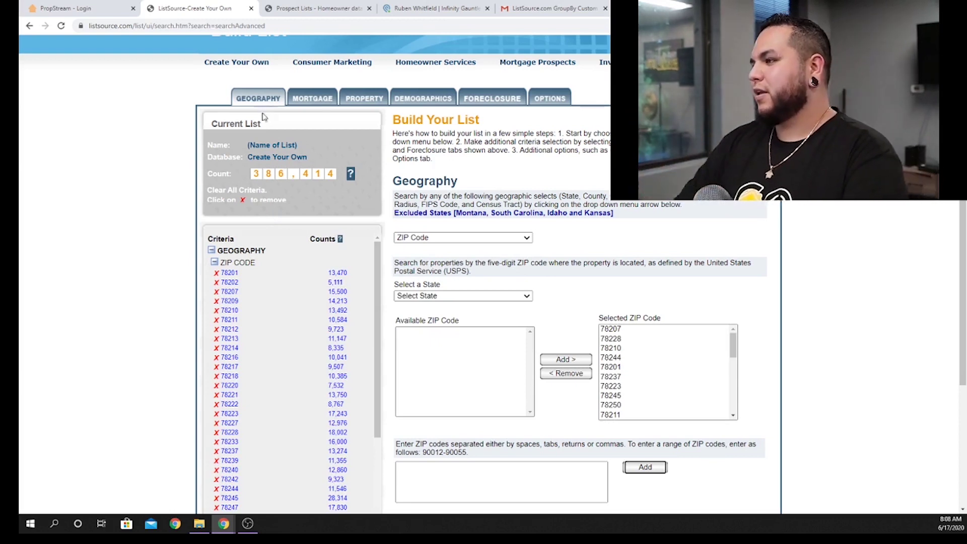
Add an Equity(%) property criterion ranging from 50 to 100
{"action": "left_click", "coordinate": [369, 100]}
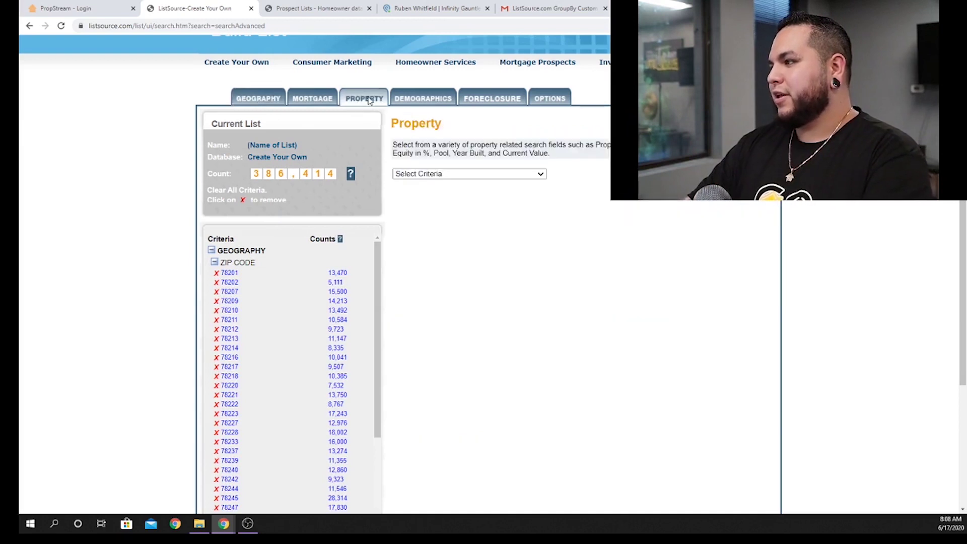
{"action": "left_click", "coordinate": [443, 175]}
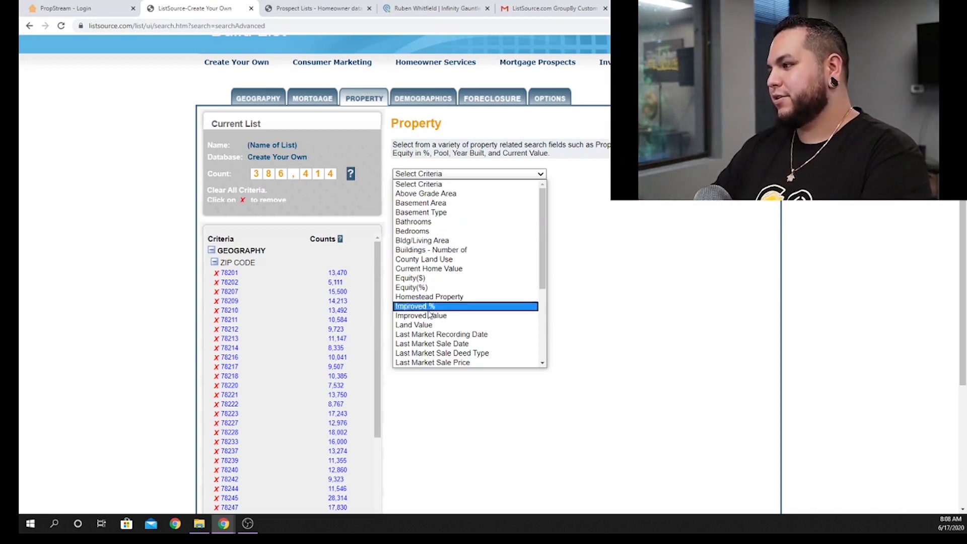
{"action": "scroll", "coordinate": [438, 312], "scroll_direction": "down", "scroll_amount": 1}
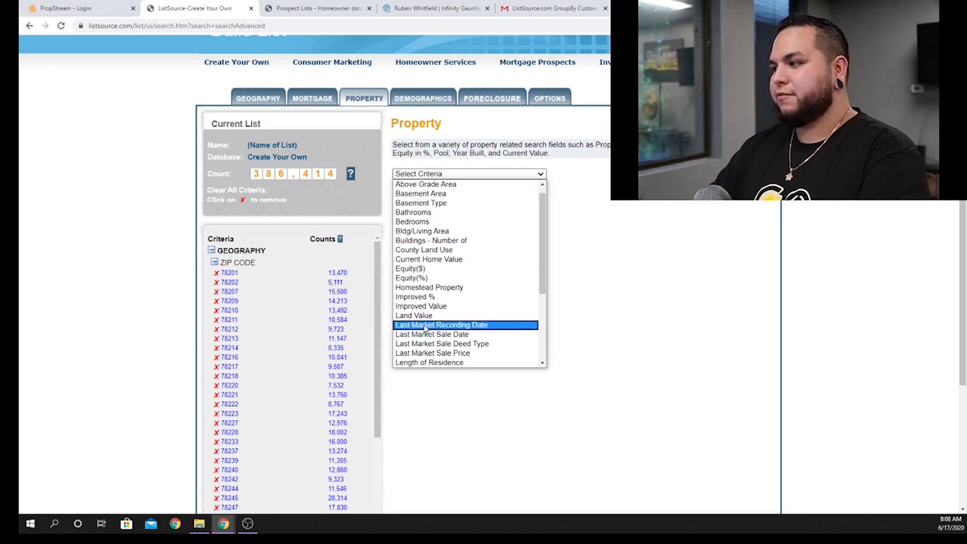
{"action": "left_click", "coordinate": [431, 280]}
{"action": "left_click", "coordinate": [431, 330]}
{"action": "type", "text": "50"}
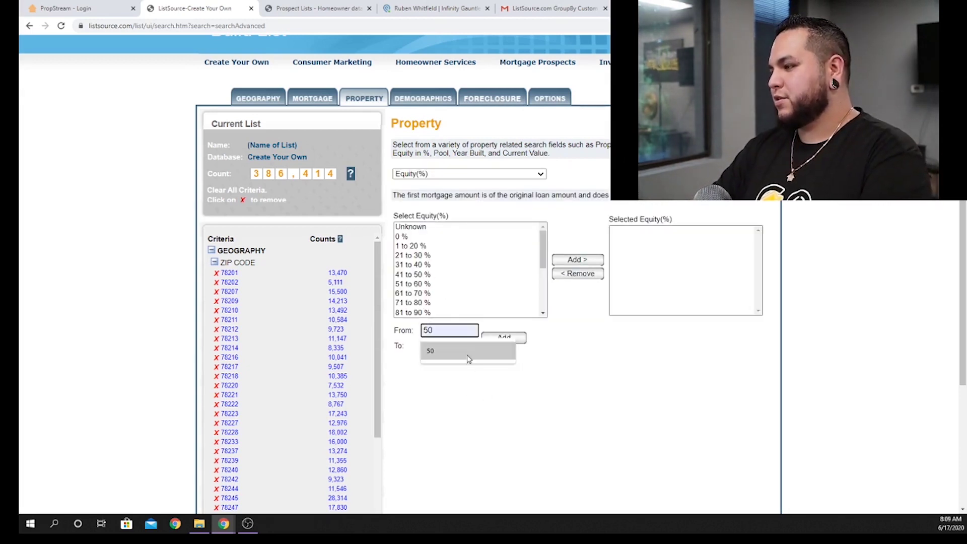
{"action": "left_click", "coordinate": [468, 351]}
{"action": "left_click", "coordinate": [455, 347]}
{"action": "type", "text": "100"}
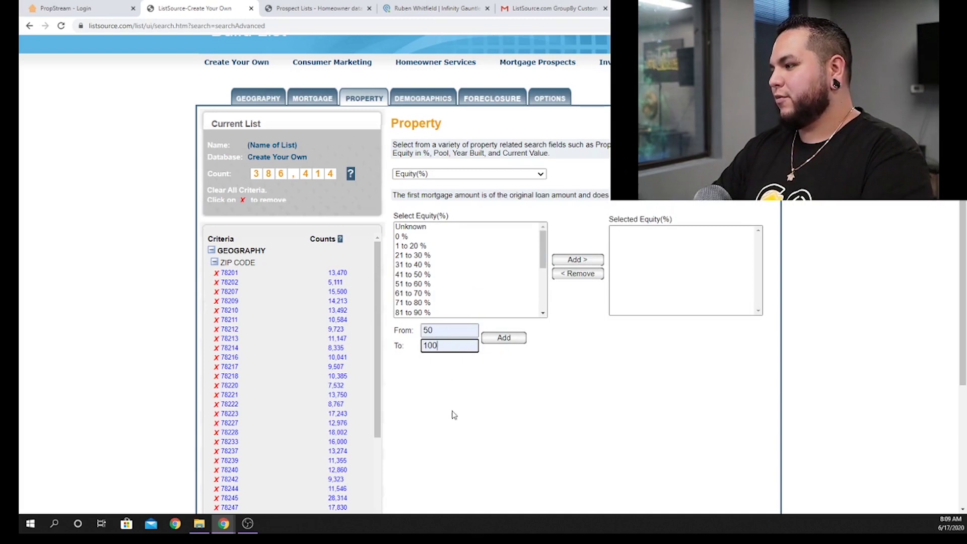
{"action": "left_click", "coordinate": [514, 340]}
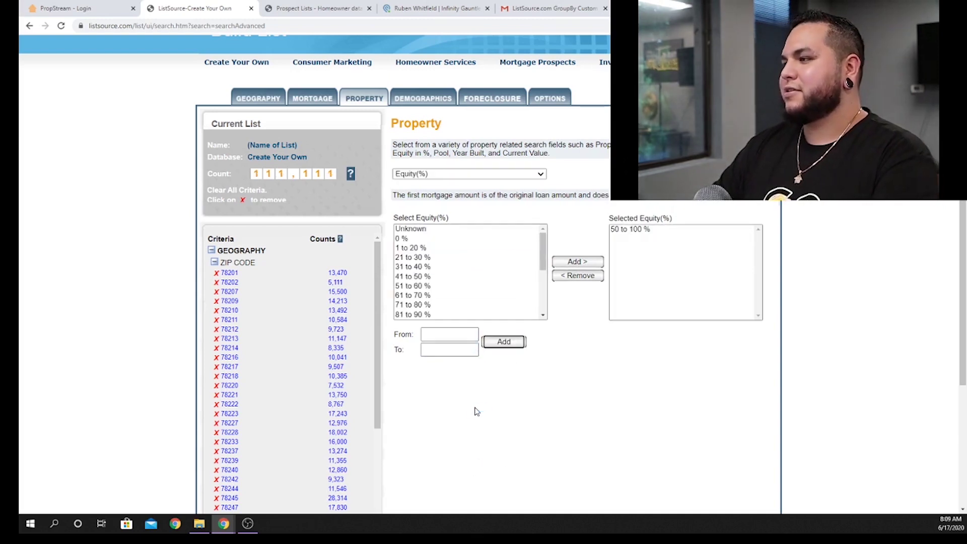
Add Residential: SFR as the Property Type criterion
{"action": "scroll", "coordinate": [468, 388], "scroll_direction": "up", "scroll_amount": 1}
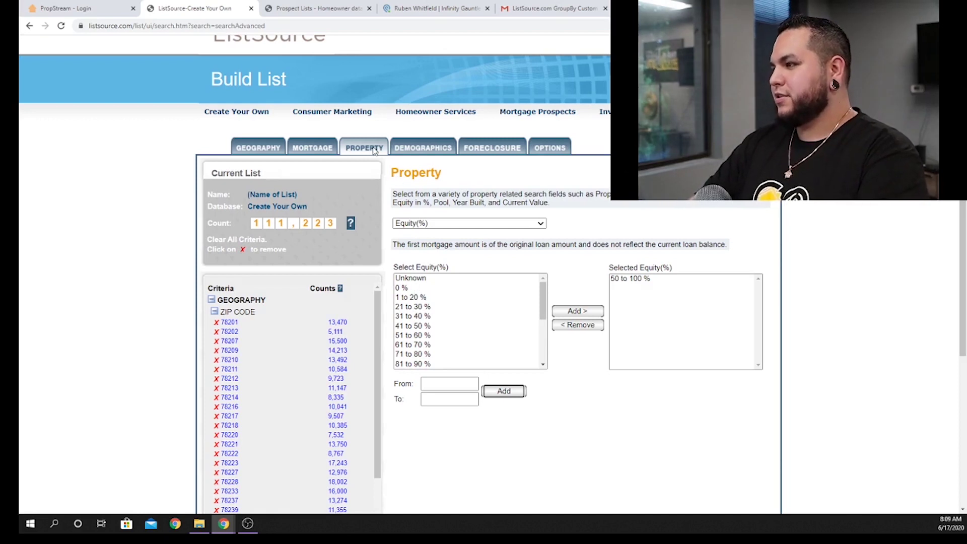
{"action": "left_click", "coordinate": [513, 222]}
{"action": "scroll", "coordinate": [453, 347], "scroll_direction": "down", "scroll_amount": 5}
{"action": "scroll", "coordinate": [467, 365], "scroll_direction": "down", "scroll_amount": 3}
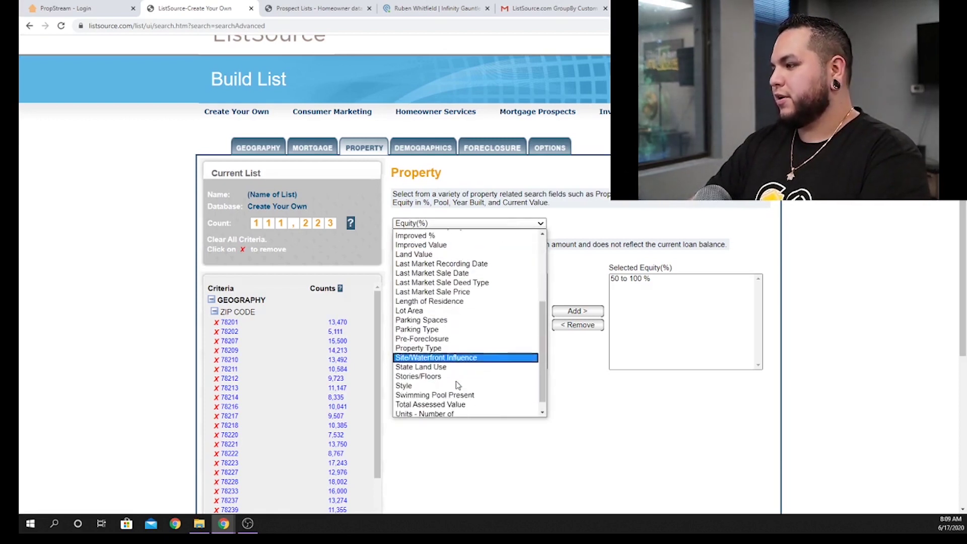
{"action": "left_click", "coordinate": [464, 335]}
{"action": "scroll", "coordinate": [445, 355], "scroll_direction": "down", "scroll_amount": 3}
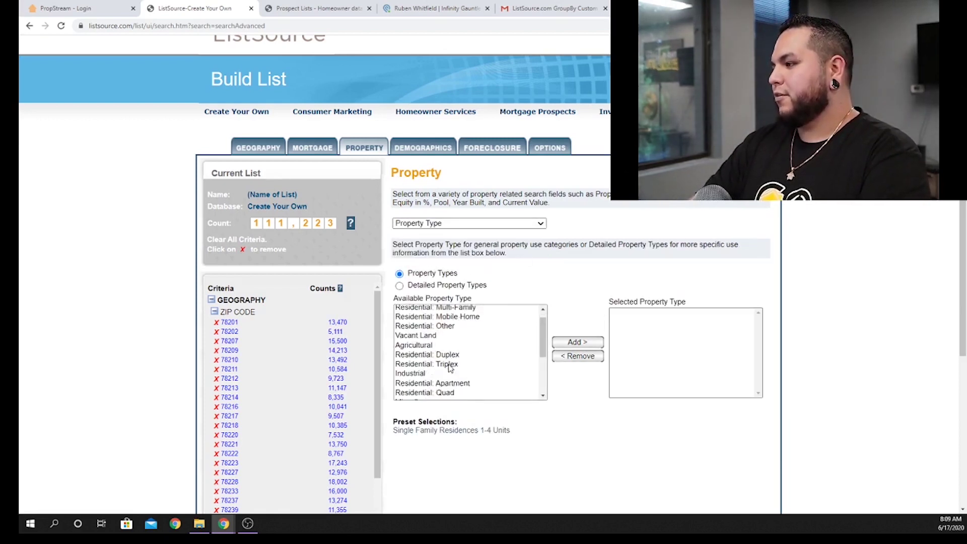
{"action": "left_click", "coordinate": [444, 358]}
{"action": "left_click", "coordinate": [587, 343]}
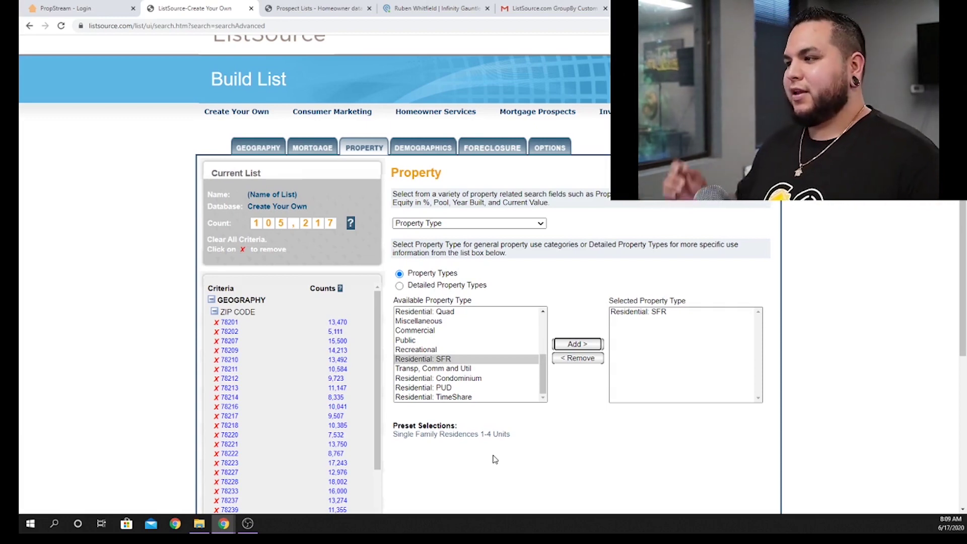
{"action": "scroll", "coordinate": [632, 218], "scroll_direction": "down", "scroll_amount": 3}
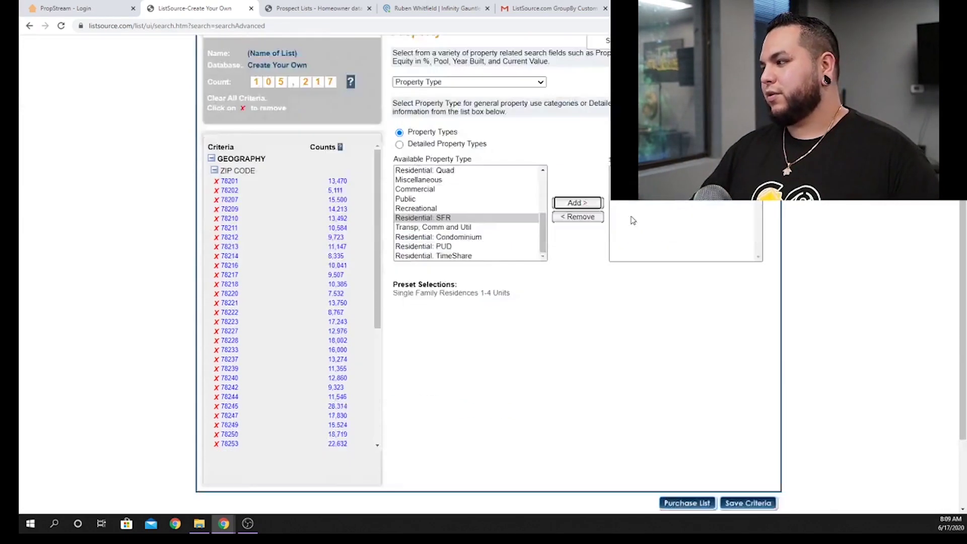
{"action": "scroll", "coordinate": [523, 407], "scroll_direction": "up", "scroll_amount": 2}
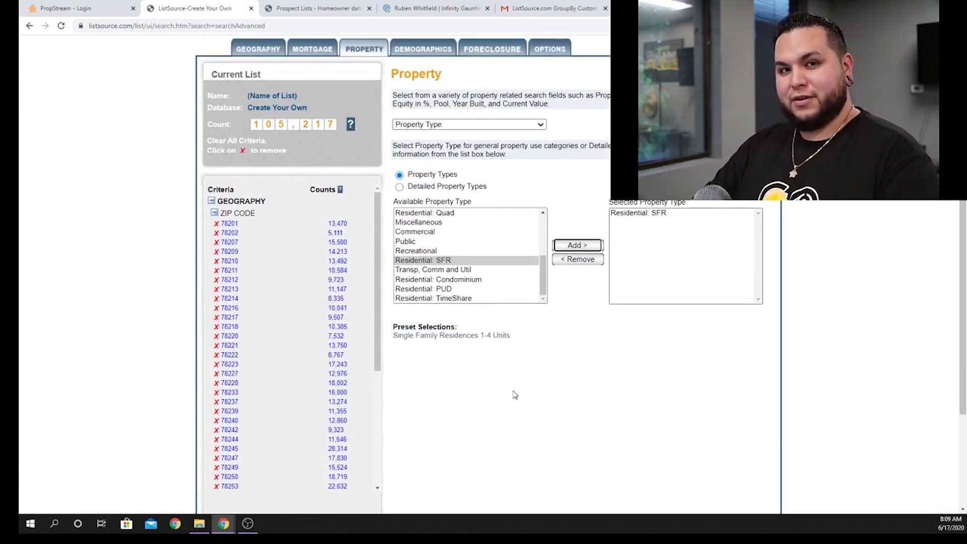
{"action": "scroll", "coordinate": [484, 363], "scroll_direction": "up", "scroll_amount": 2}
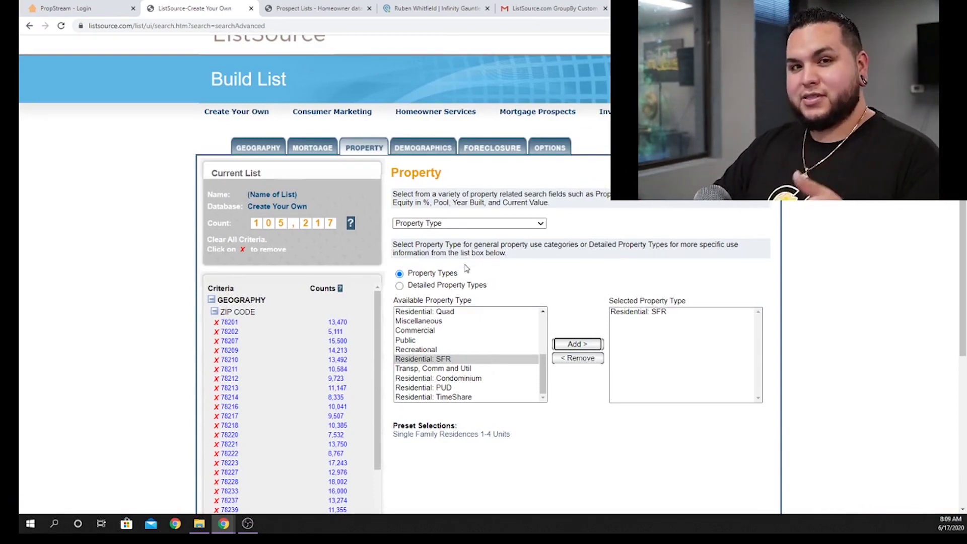
Add the household age ranges 55-64 Years and 65+ Years as demographic criteria
{"action": "left_click", "coordinate": [436, 153]}
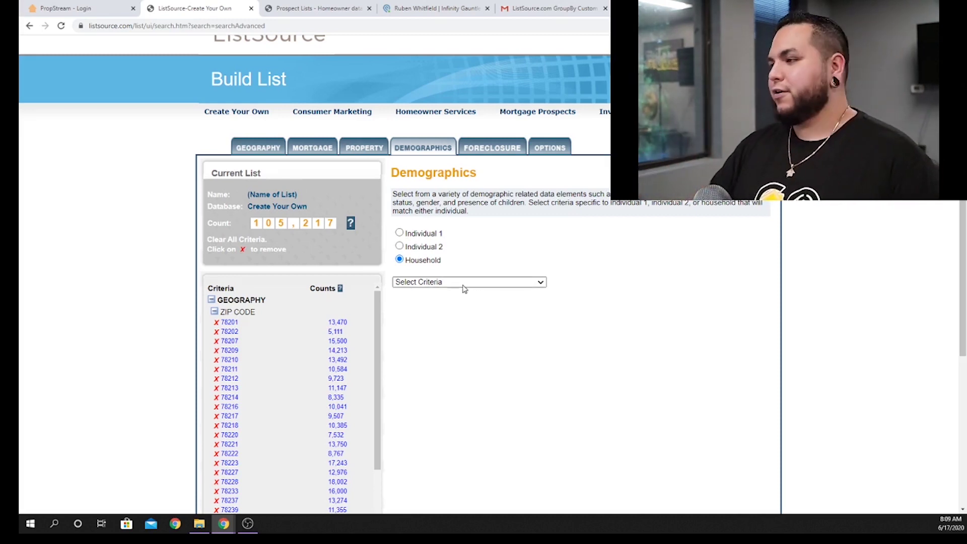
{"action": "left_click", "coordinate": [463, 284]}
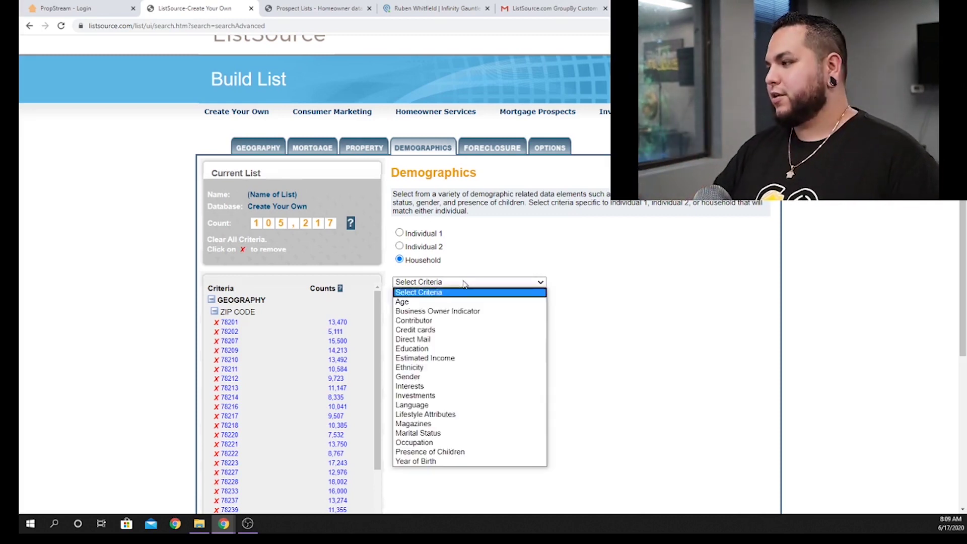
{"action": "left_click", "coordinate": [436, 302]}
{"action": "left_click", "coordinate": [414, 383]}
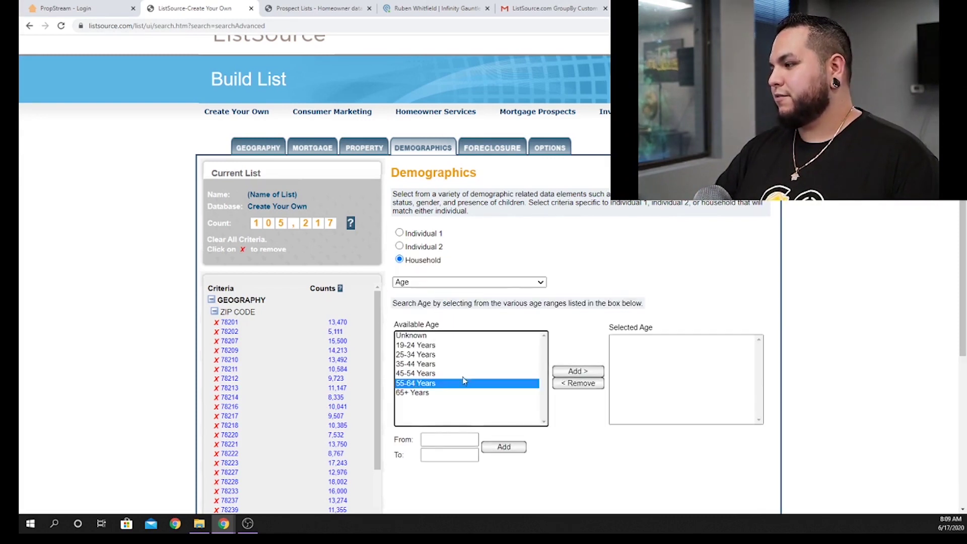
{"action": "left_click", "coordinate": [577, 372]}
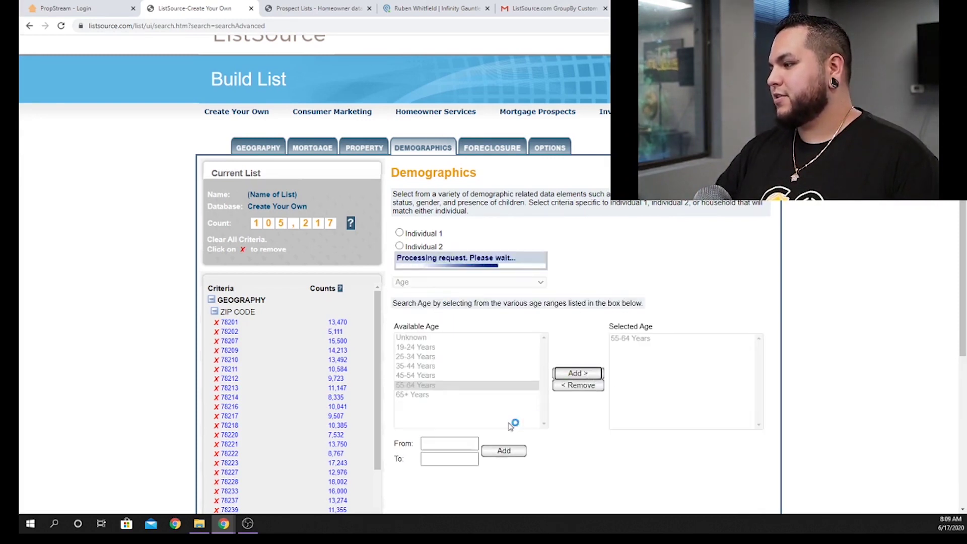
{"action": "left_click", "coordinate": [416, 394]}
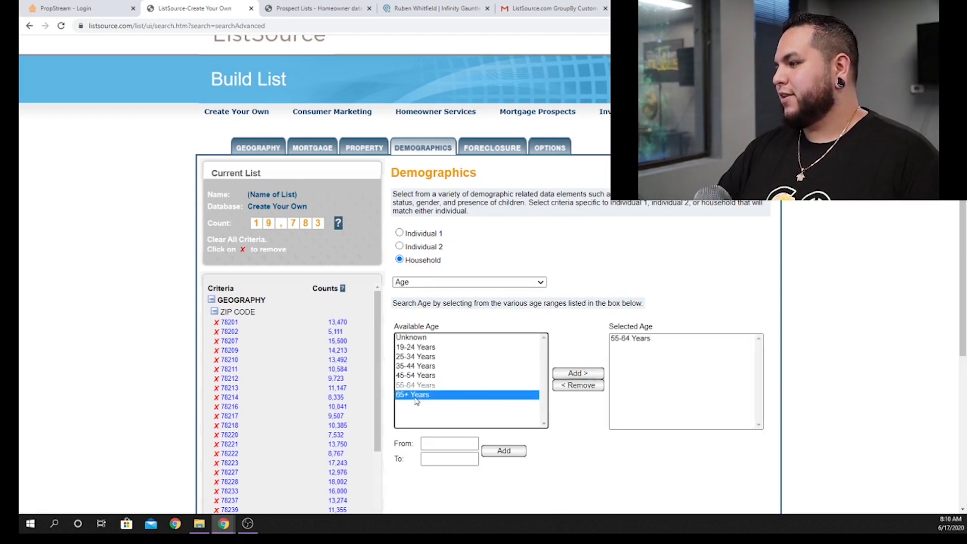
{"action": "left_click", "coordinate": [579, 373]}
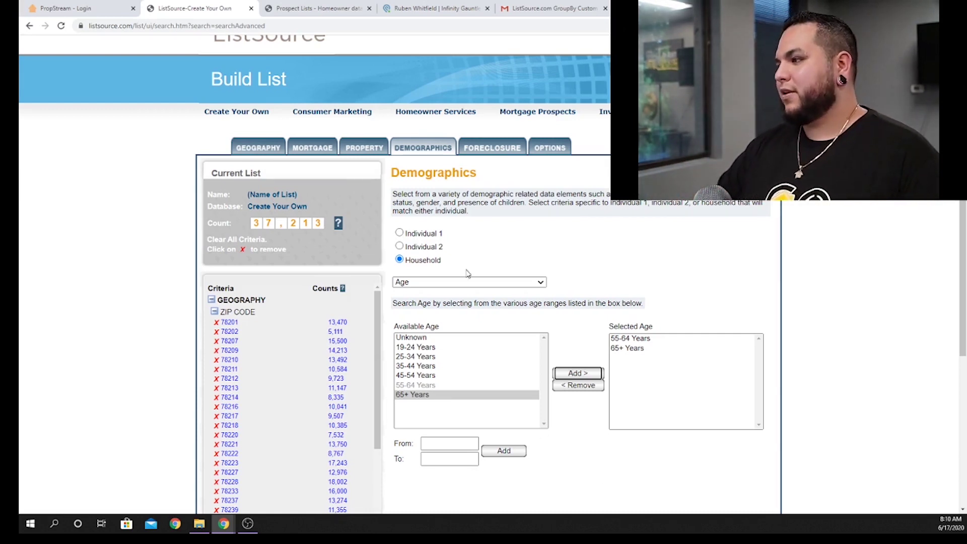
Start another Create Your Own list and add the copied hot ZIP codes as its ZIP Code geography criterion
{"action": "left_click", "coordinate": [235, 112]}
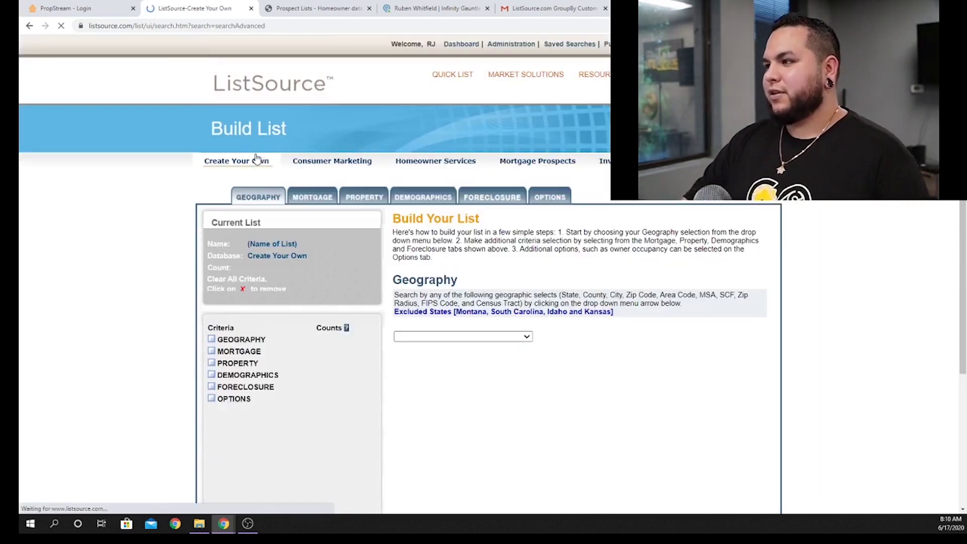
{"action": "left_click", "coordinate": [511, 336]}
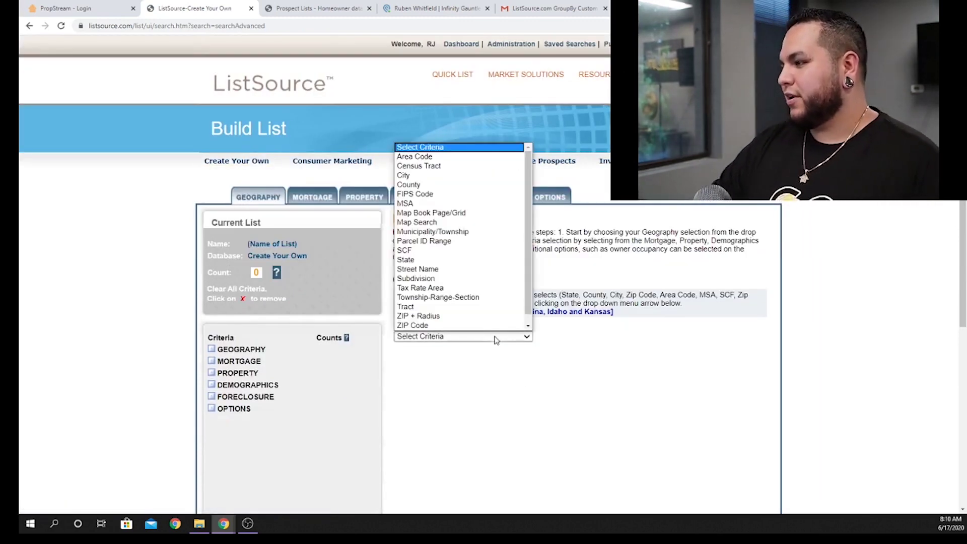
{"action": "left_click", "coordinate": [466, 325]}
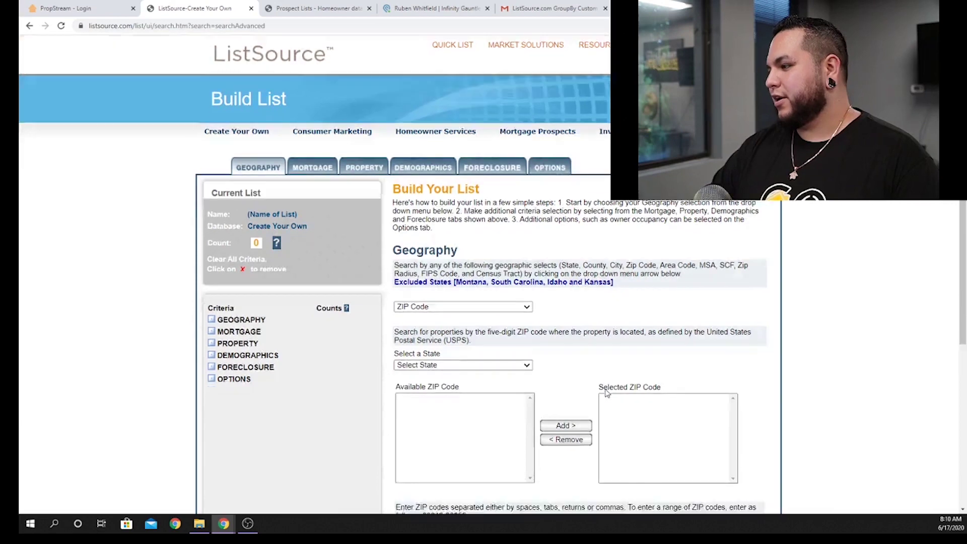
{"action": "scroll", "coordinate": [522, 412], "scroll_direction": "down", "scroll_amount": 4}
{"action": "right_click", "coordinate": [477, 378]}
{"action": "left_click", "coordinate": [496, 296]}
{"action": "left_click", "coordinate": [645, 362]}
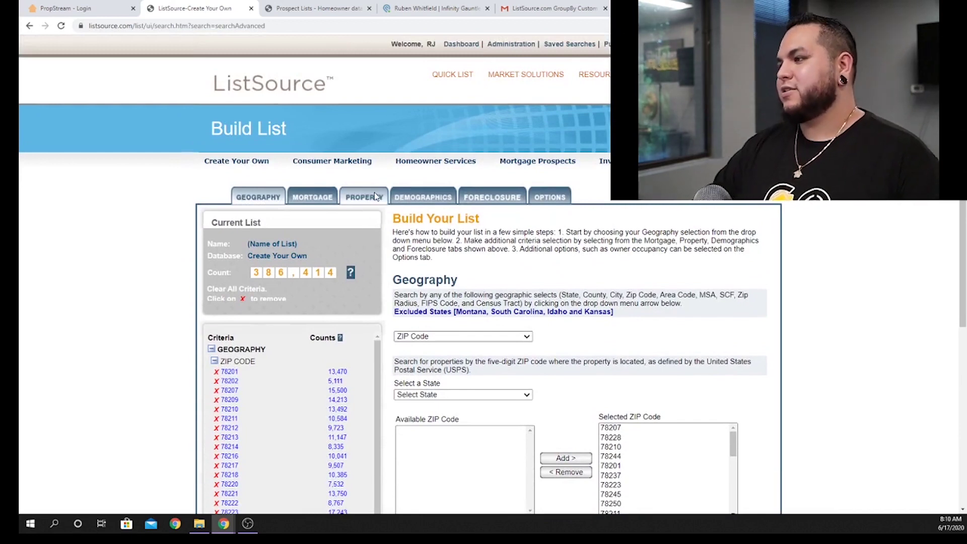
Restrict the new list's Property Type to Residential: SFR
{"action": "left_click", "coordinate": [363, 199]}
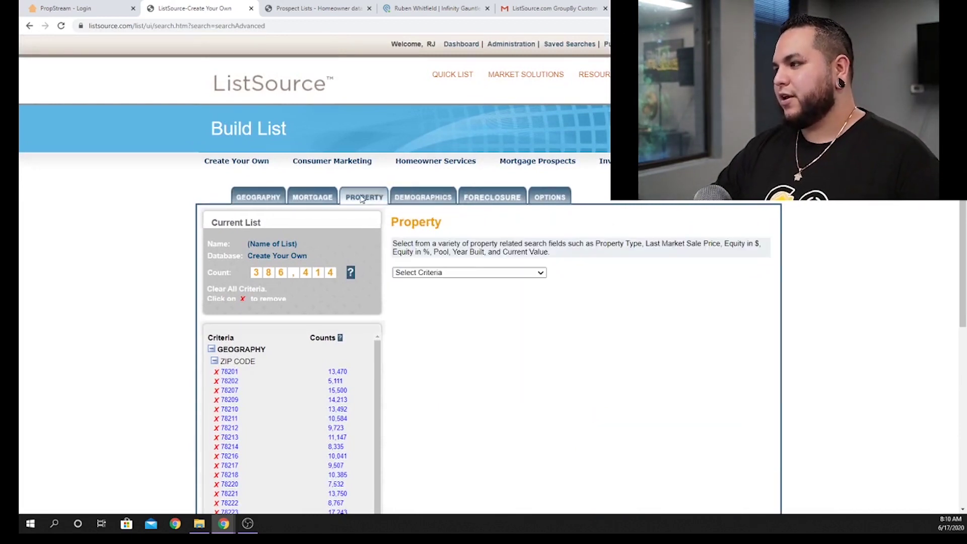
{"action": "left_click", "coordinate": [466, 272]}
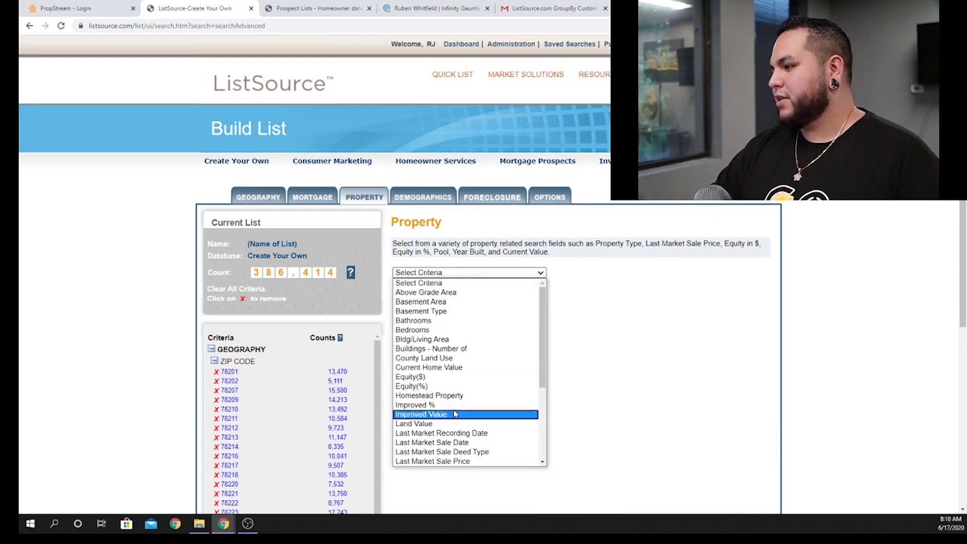
{"action": "scroll", "coordinate": [453, 423], "scroll_direction": "down", "scroll_amount": 3}
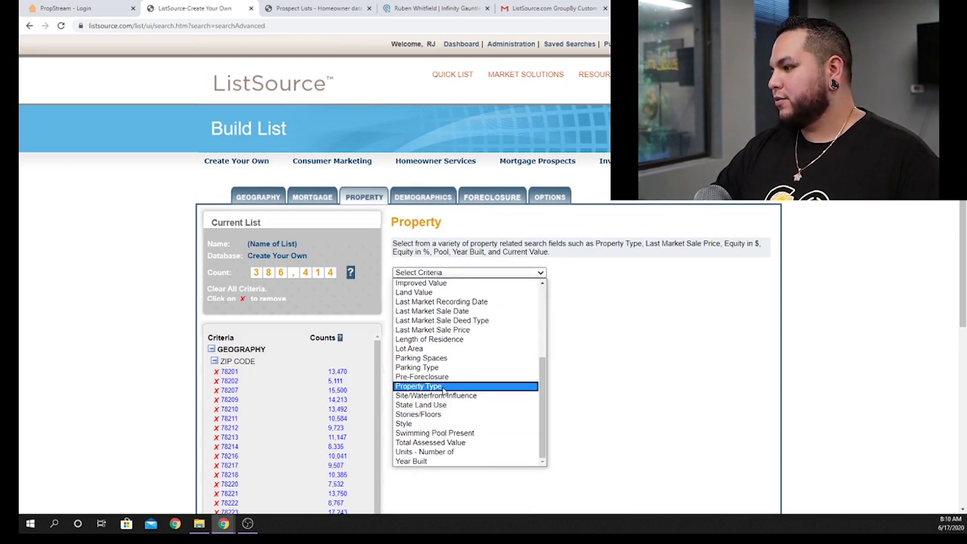
{"action": "left_click", "coordinate": [443, 386]}
{"action": "scroll", "coordinate": [460, 405], "scroll_direction": "down", "scroll_amount": 3}
{"action": "left_click", "coordinate": [460, 406]}
{"action": "left_click", "coordinate": [574, 393]}
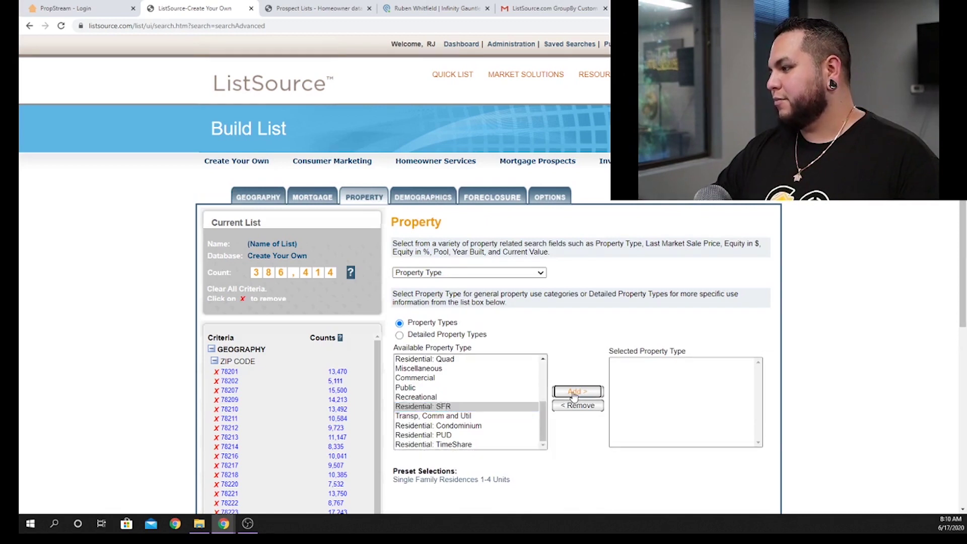
Add Unknown as the Equity(%) criterion for the list
{"action": "left_click", "coordinate": [445, 273]}
{"action": "scroll", "coordinate": [438, 322], "scroll_direction": "up", "scroll_amount": 1}
{"action": "left_click", "coordinate": [432, 339]}
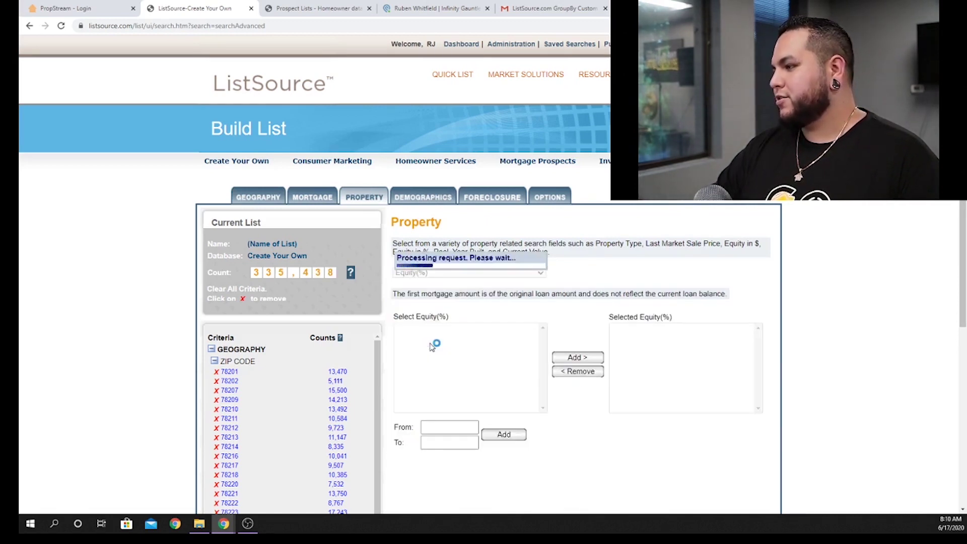
{"action": "left_click", "coordinate": [420, 327]}
{"action": "left_click", "coordinate": [583, 359]}
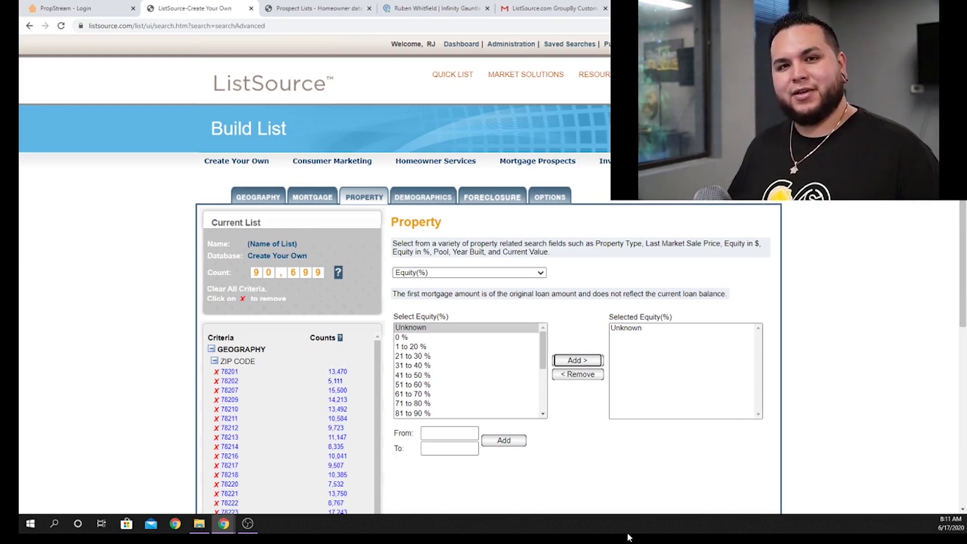
{"action": "scroll", "coordinate": [648, 438], "scroll_direction": "down", "scroll_amount": 5}
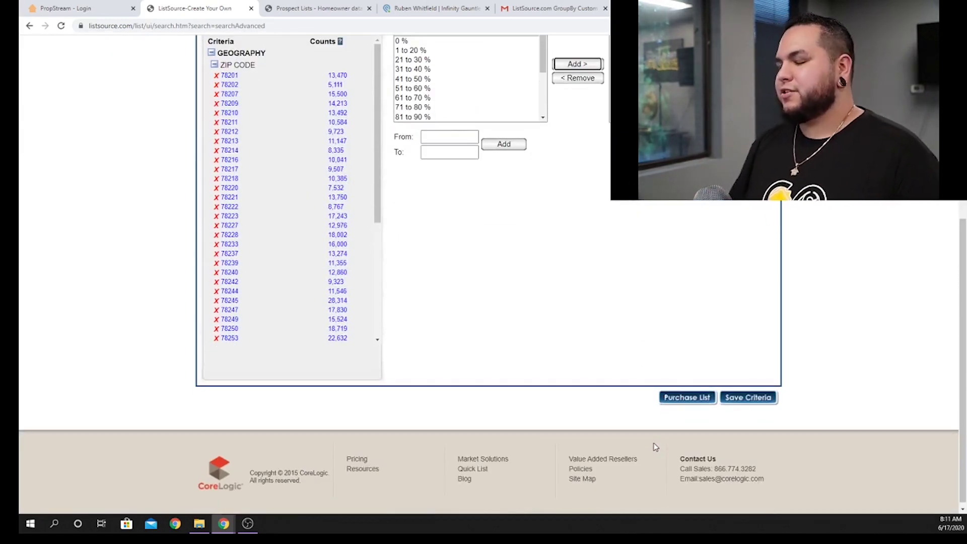